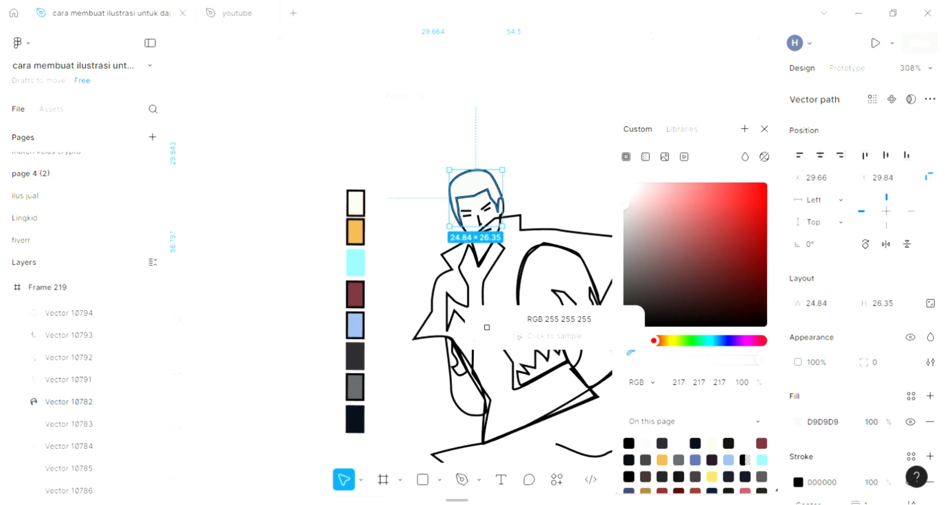
Step: Fill the man's hair with the dark red sampled from the colour palette
left_click(355, 294)
left_click(424, 204)
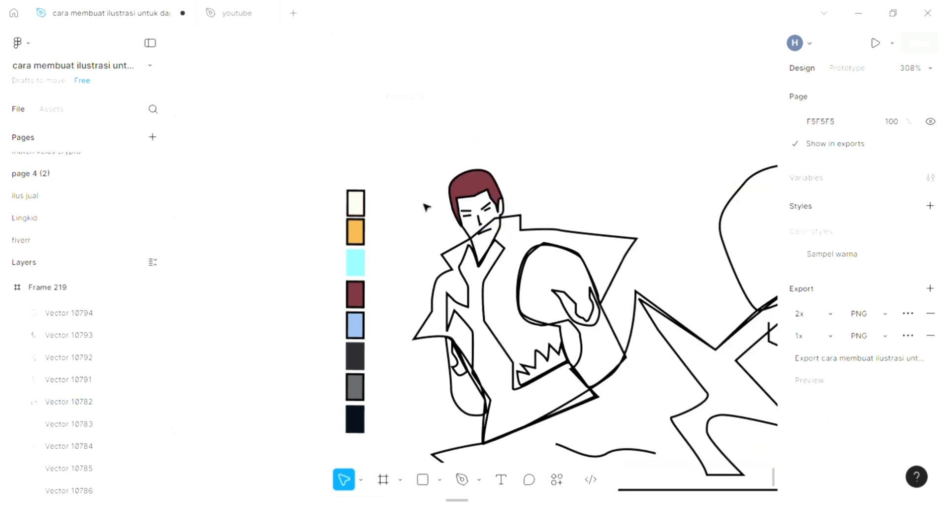
Step: Add a fill to the face and neck shape and sample the cream colour for it
left_click(476, 251)
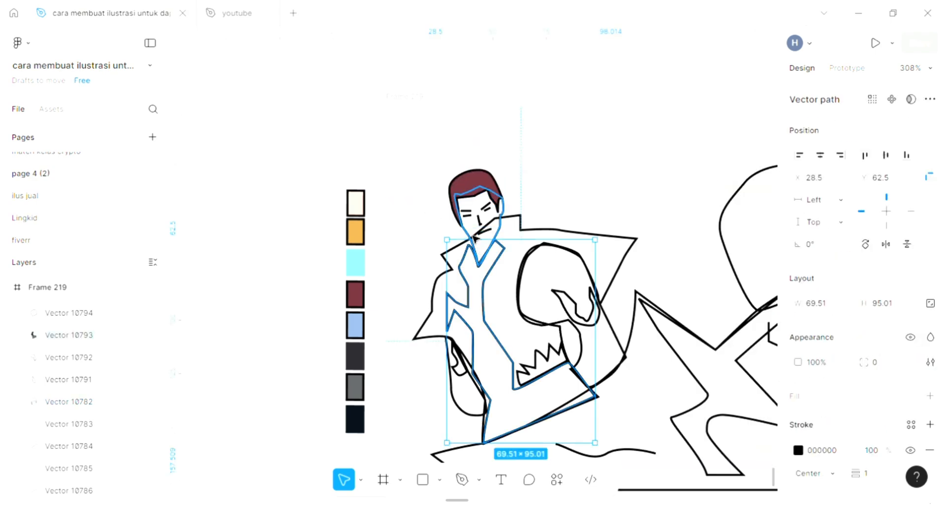
left_click(475, 239)
scroll(476, 239, "up", 3)
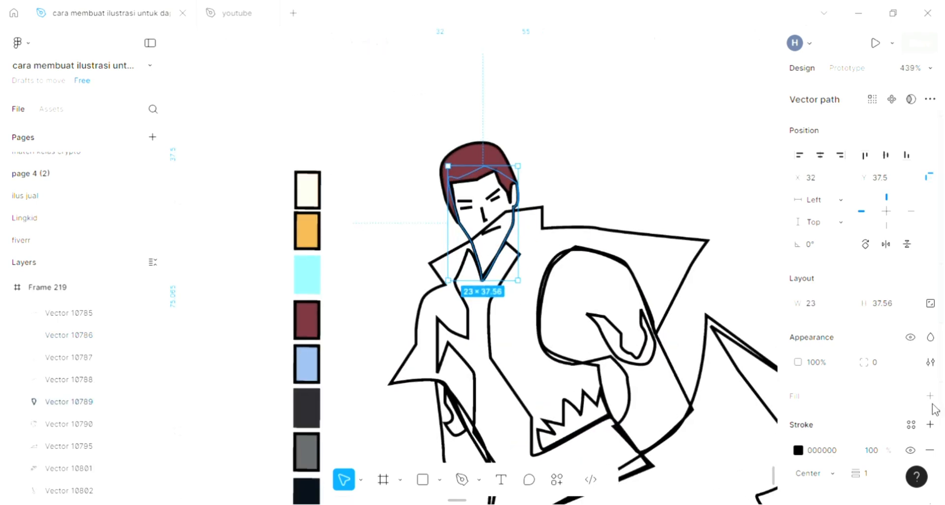
left_click(930, 396)
left_click(798, 422)
left_click(632, 350)
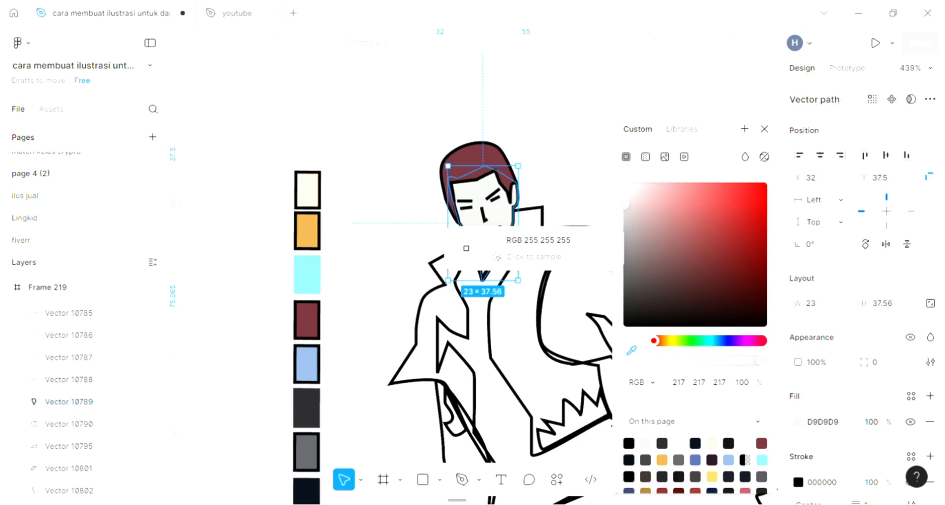
left_click(466, 248)
scroll(502, 183, "up", 3)
left_click(558, 122)
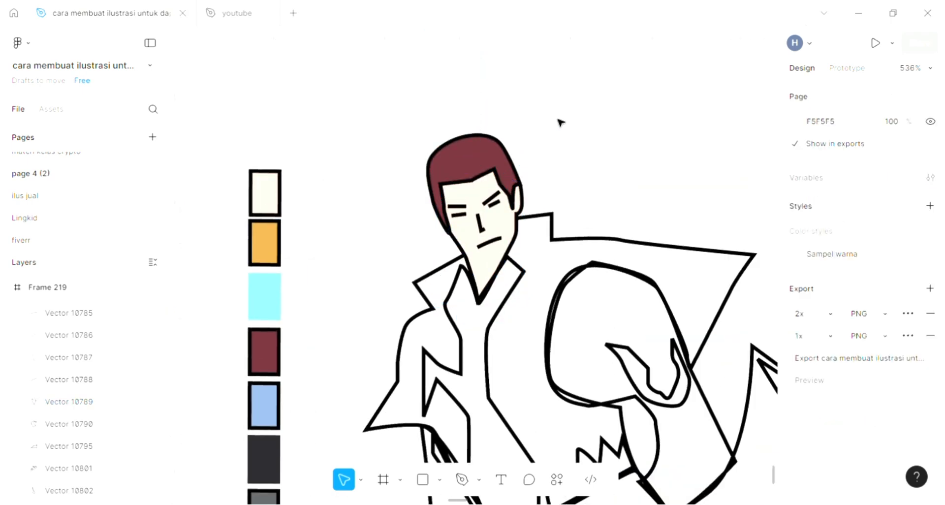
Step: Give Frame 219's background a pink EDA7A7 fill and convert it to a linear gradient
scroll(564, 141, "down", 4)
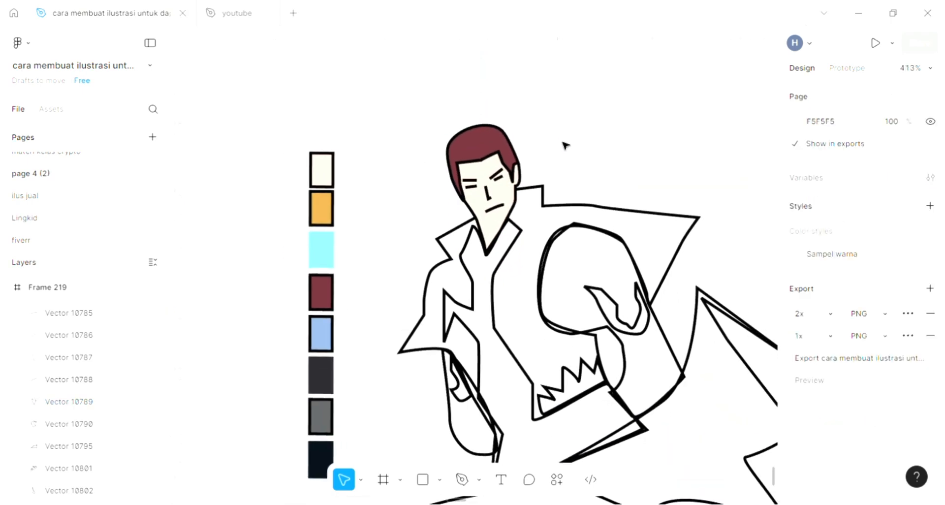
scroll(543, 162, "down", 2)
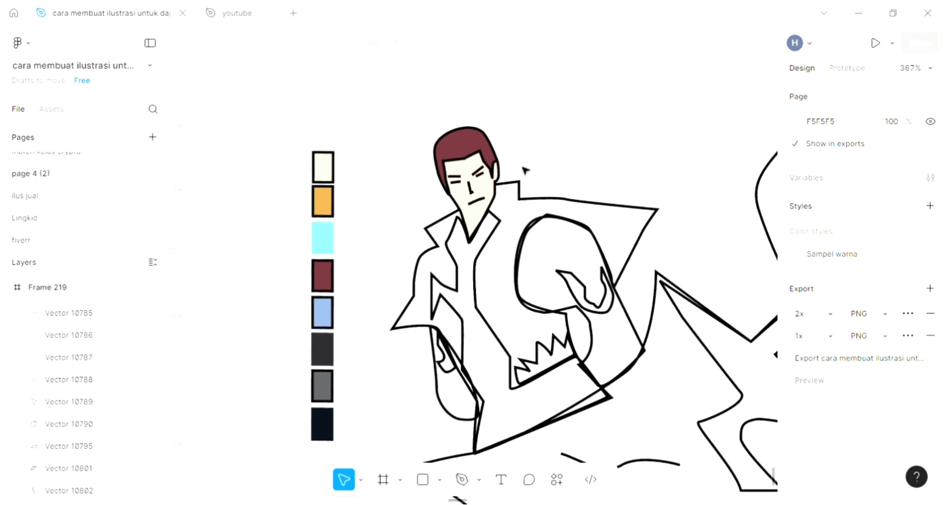
scroll(399, 75, "down", 1)
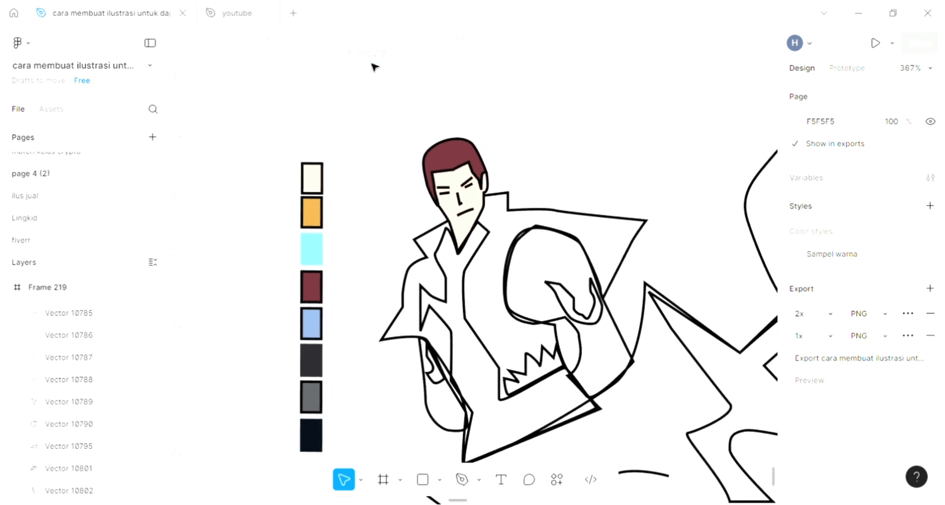
left_click(446, 214)
scroll(481, 238, "down", 1)
scroll(526, 270, "right", 5)
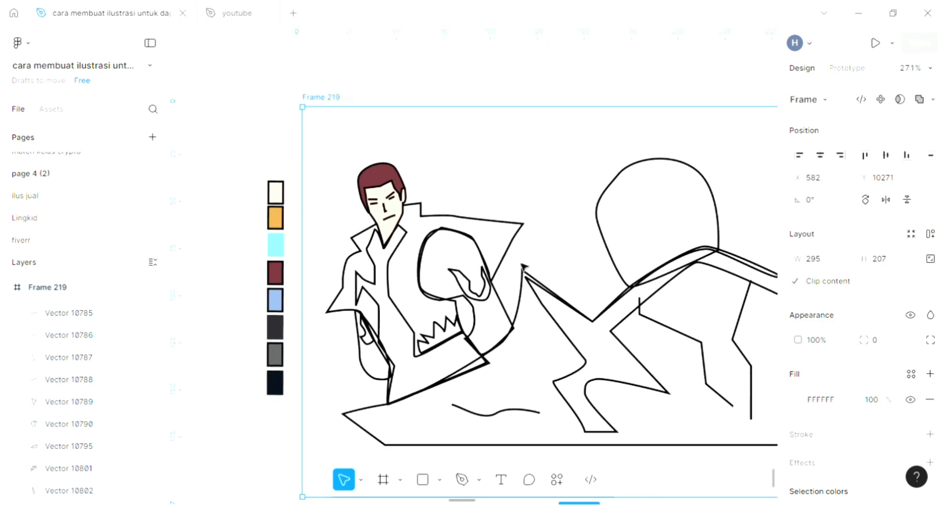
scroll(673, 327, "right", 2)
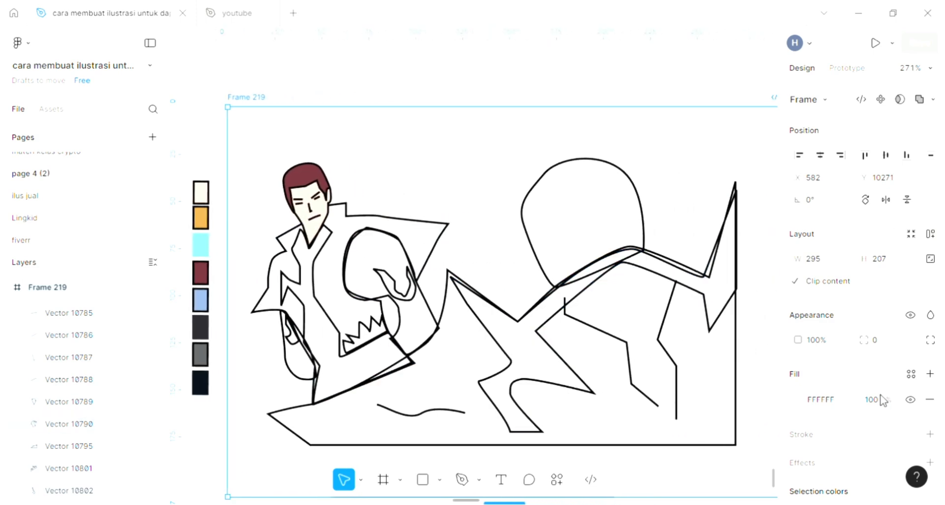
left_click(799, 399)
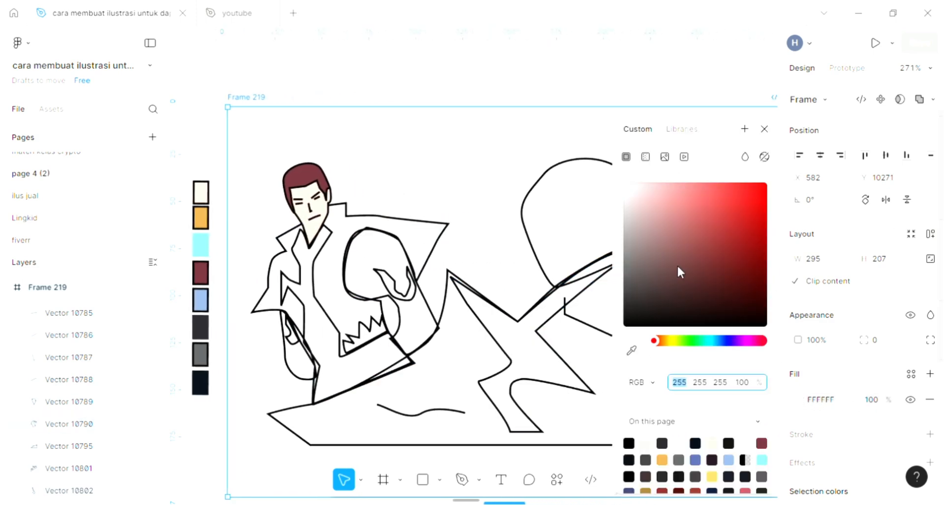
left_click(665, 192)
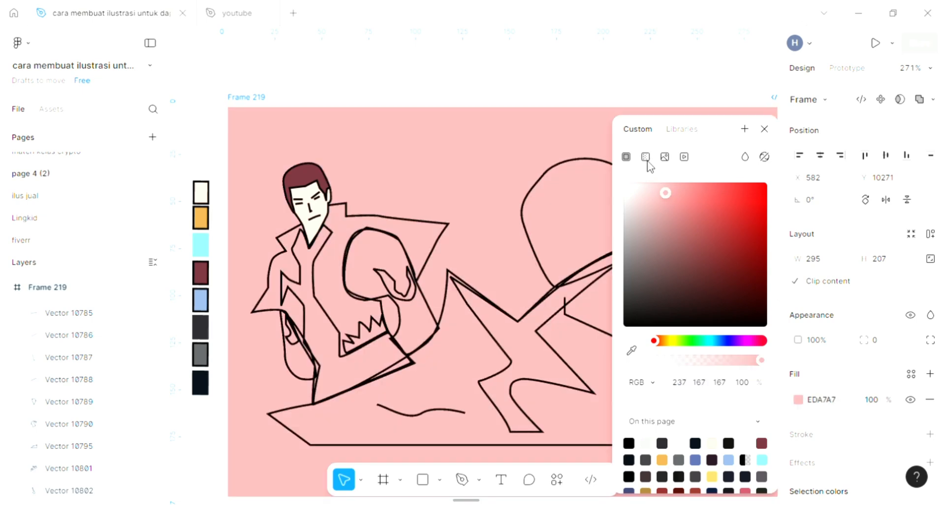
left_click(645, 156)
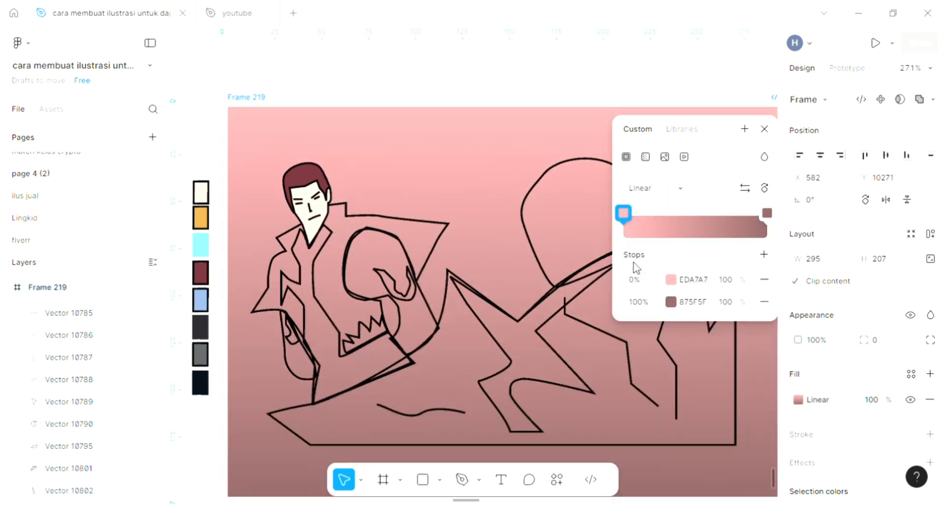
Step: Set the 0% stop of the frame's background gradient to light blue A7DAED
left_click(671, 282)
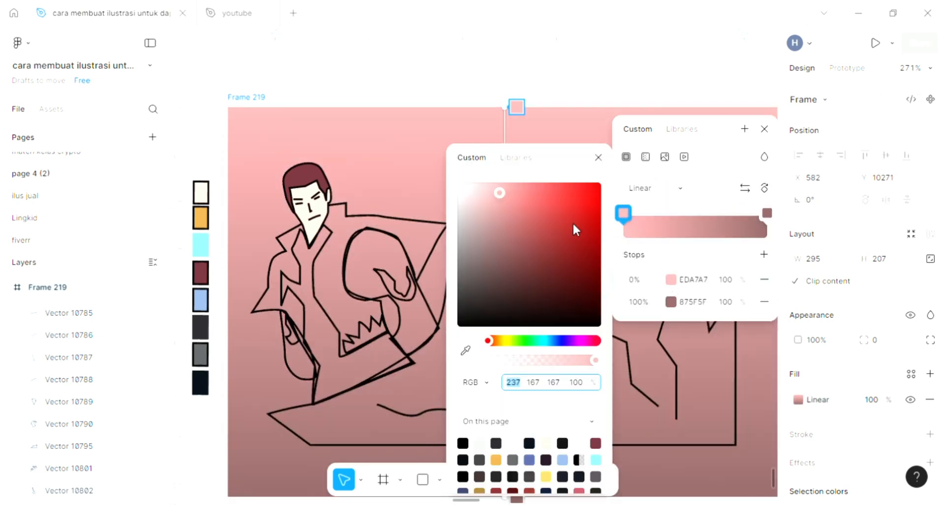
left_click(518, 344)
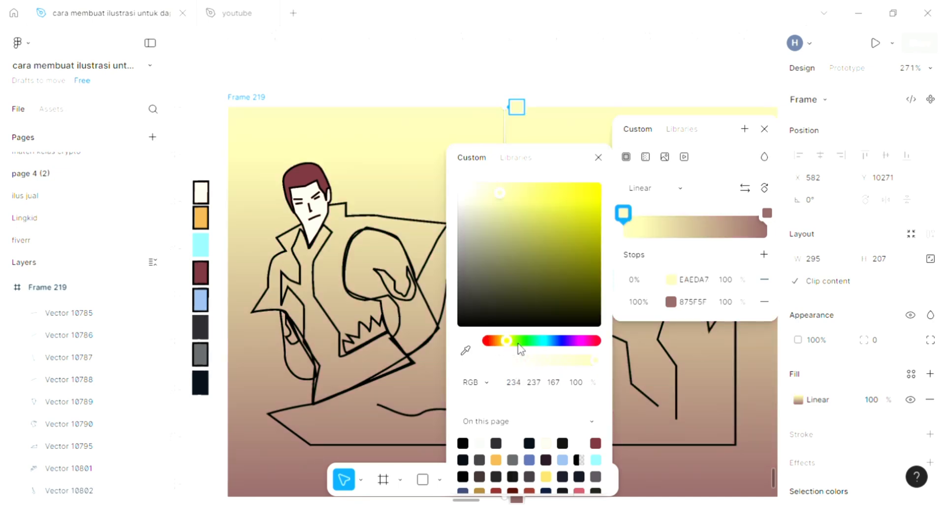
left_click_drag(518, 344, 547, 344)
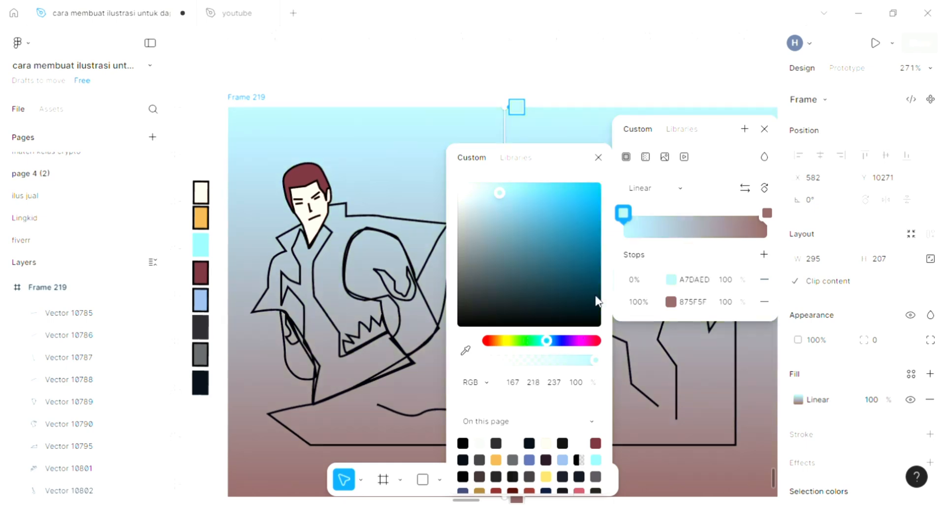
left_click(619, 91)
key("Escape")
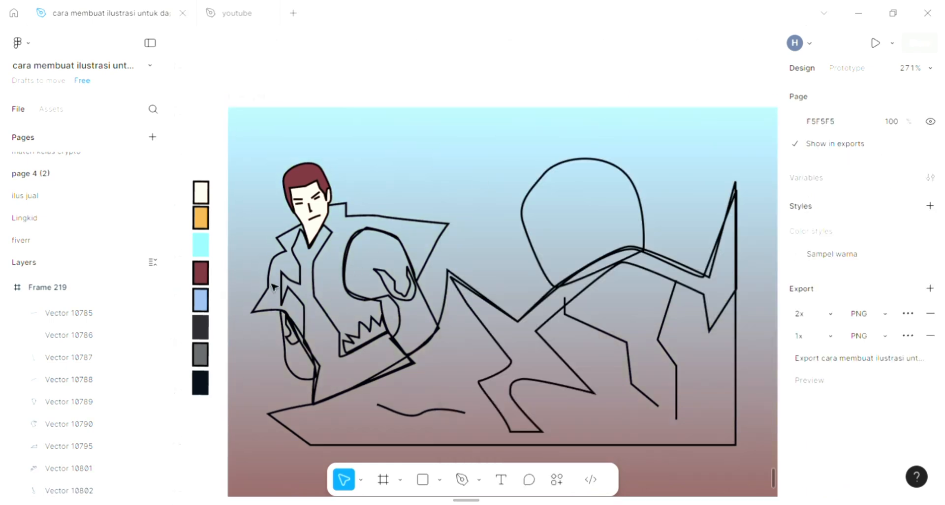
Step: Fill the jacket shape with dark red 70313A sampled from the man's hair
scroll(274, 284, "up", 5)
scroll(273, 280, "left", 1)
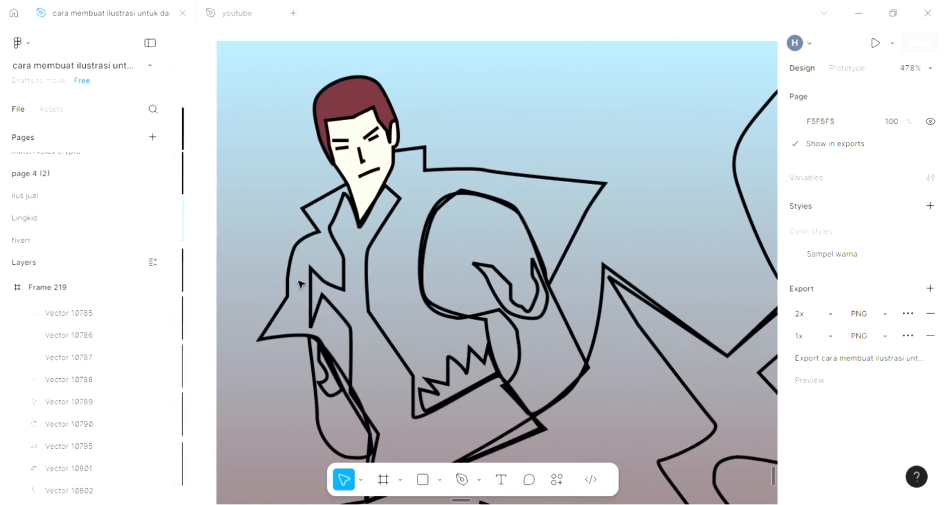
scroll(293, 275, "down", 1)
scroll(293, 275, "left", 1)
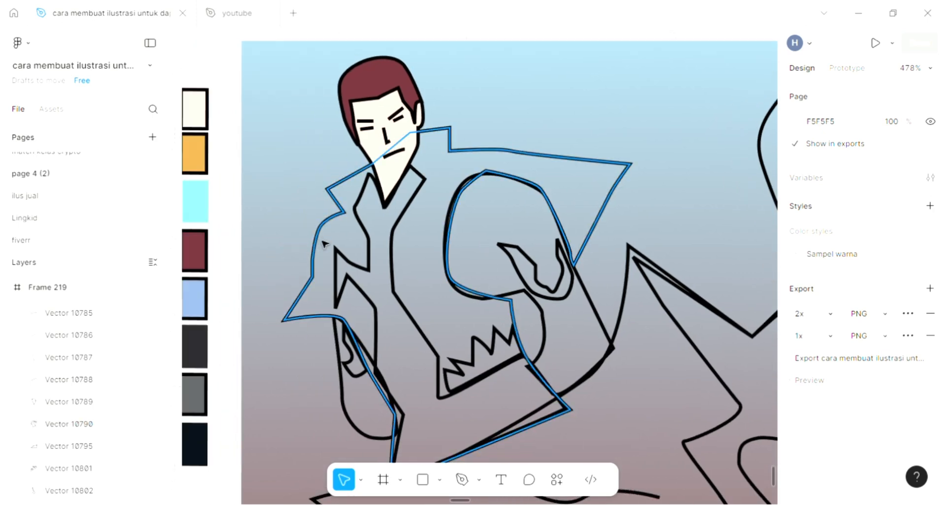
left_click(324, 241)
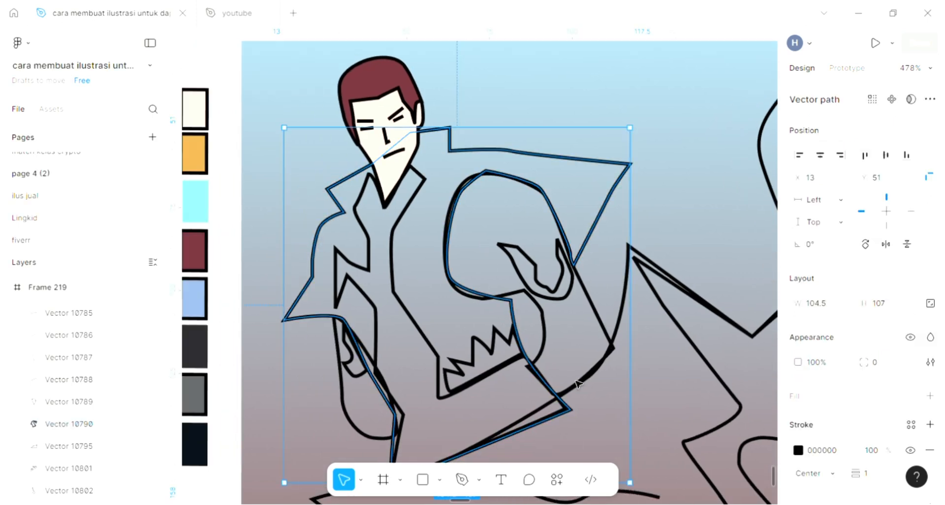
scroll(593, 382, "down", 3)
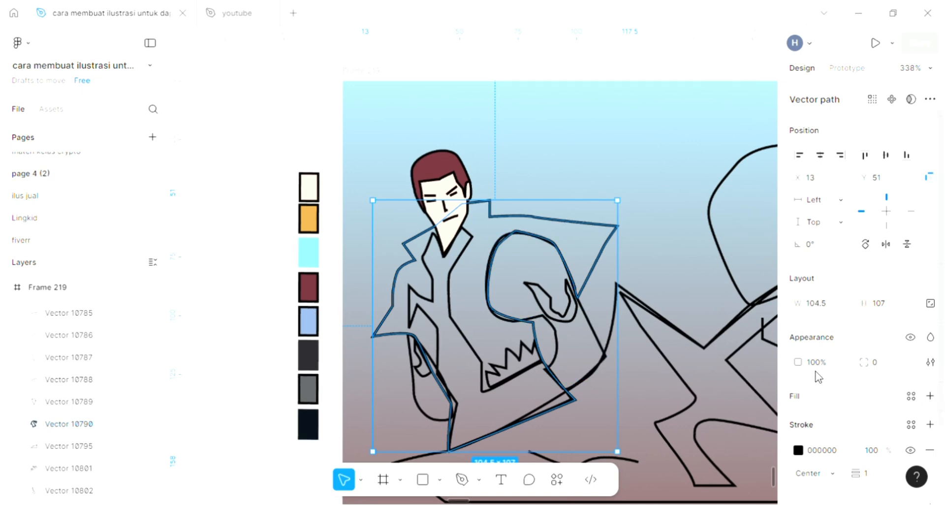
left_click(814, 393)
left_click(631, 350)
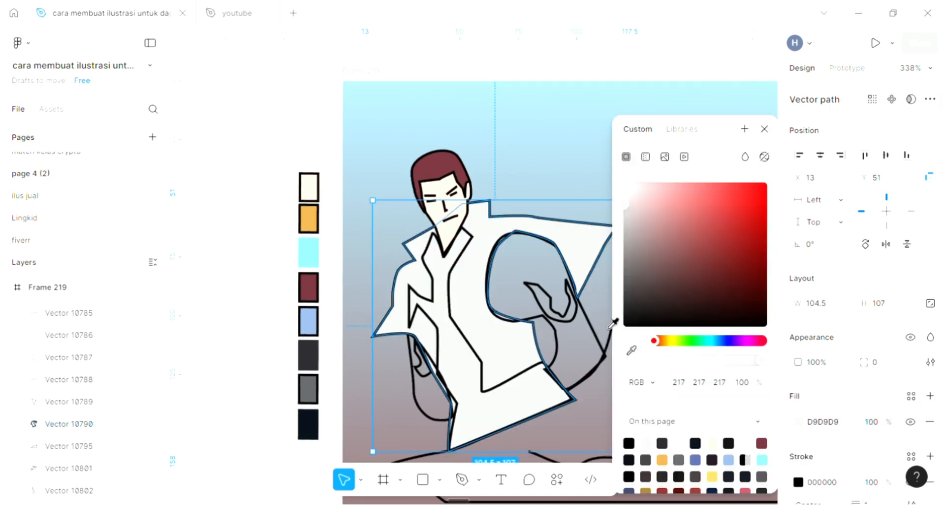
left_click(446, 164)
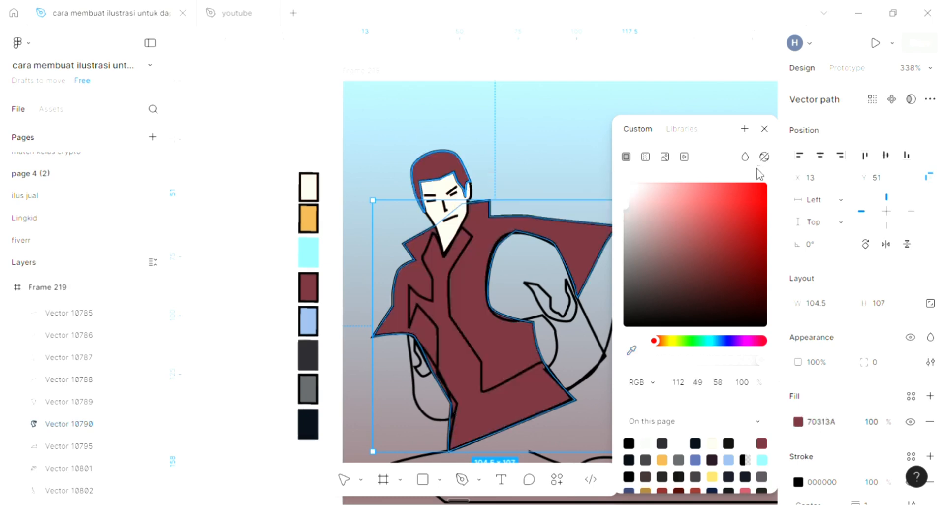
left_click(765, 129)
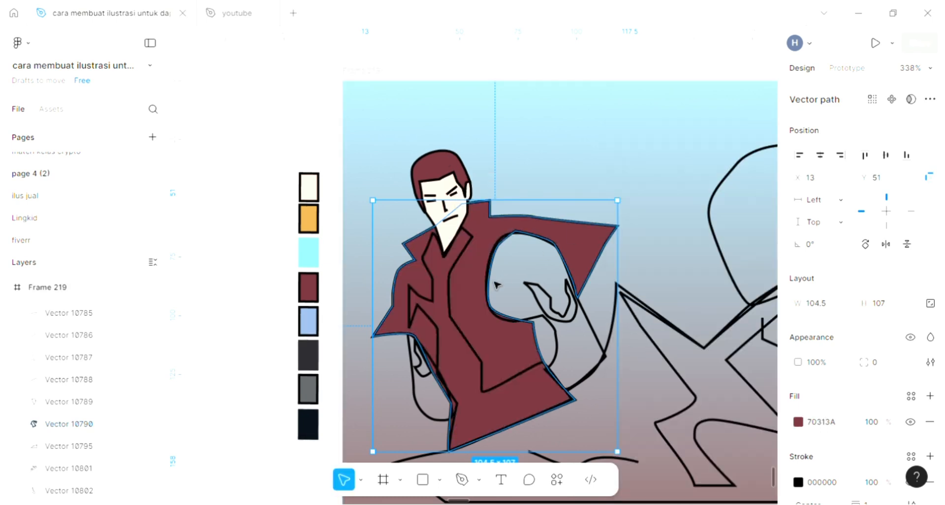
Step: Fill the shirt shape inside the jacket with dark grey 29282D sampled from the colour palette
scroll(494, 285, "up", 5)
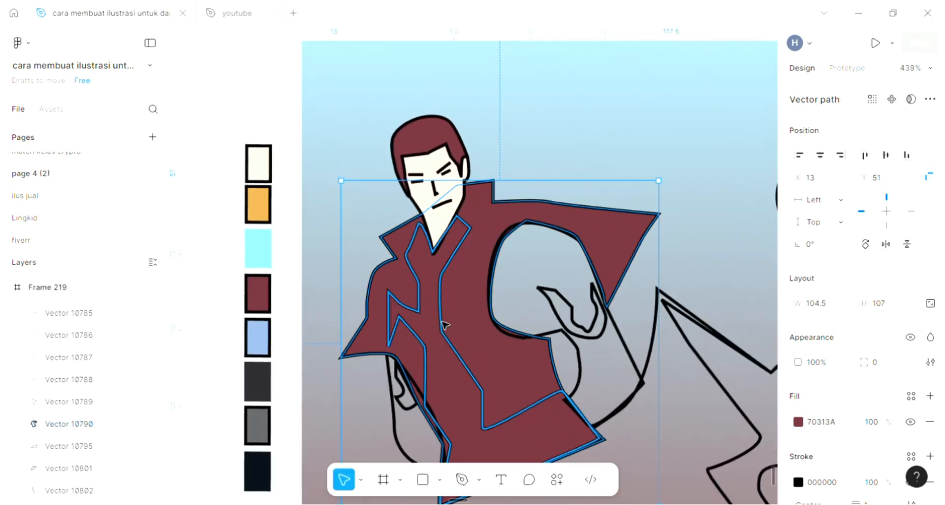
left_click(521, 320)
scroll(538, 312, "down", 3)
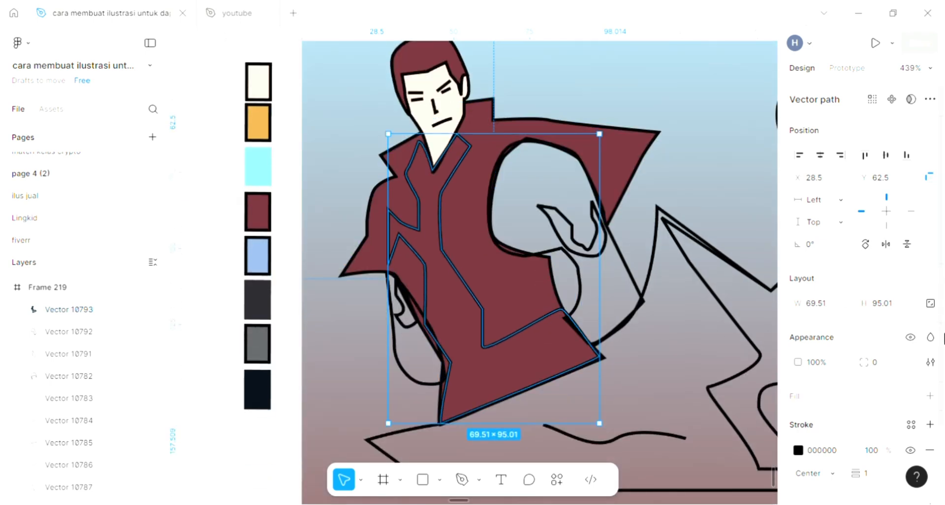
left_click(929, 395)
left_click(798, 421)
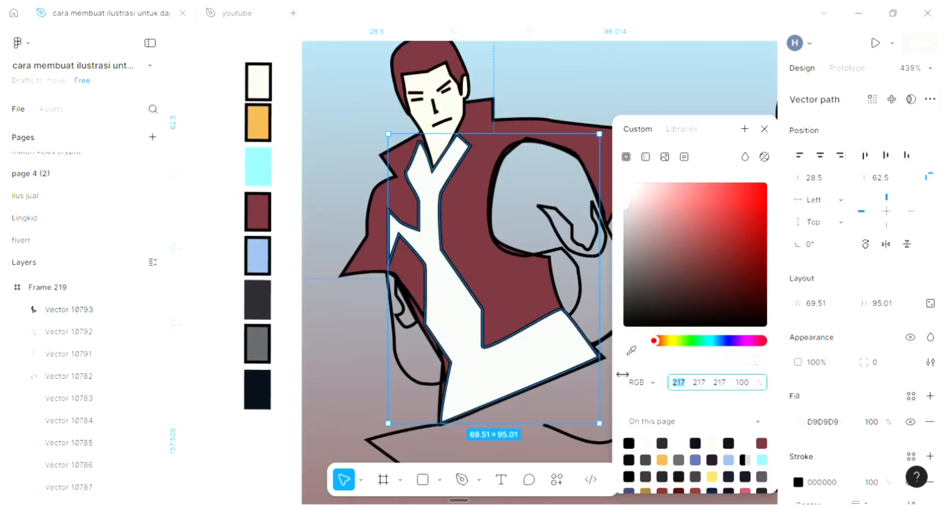
left_click(632, 352)
left_click(258, 301)
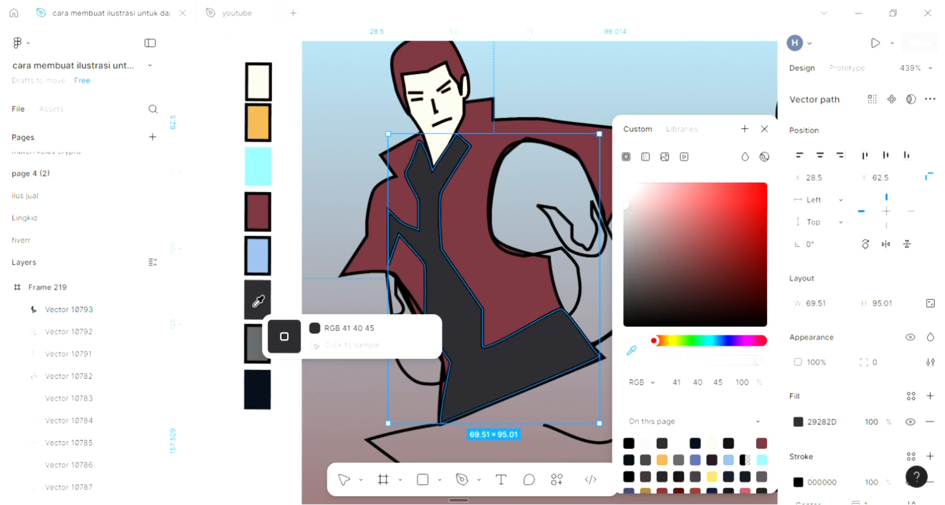
left_click(764, 129)
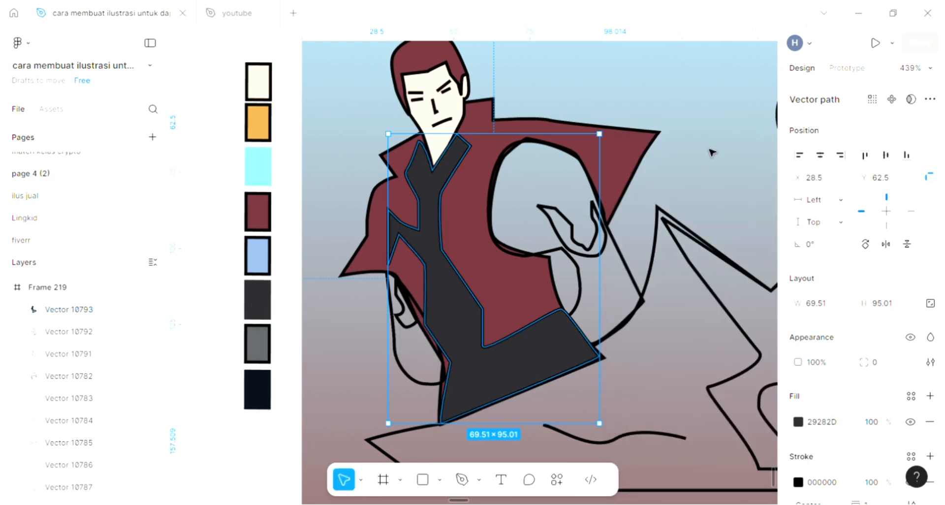
Step: Add a D9D9D9 fill to the arm shape below the jacket's pointed sleeve and send it behind the other shapes
left_click(403, 369)
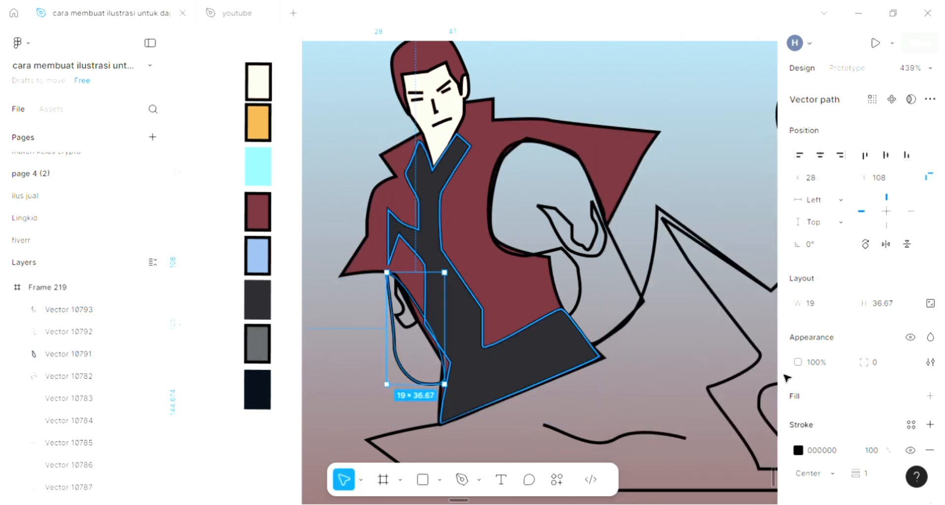
left_click(929, 397)
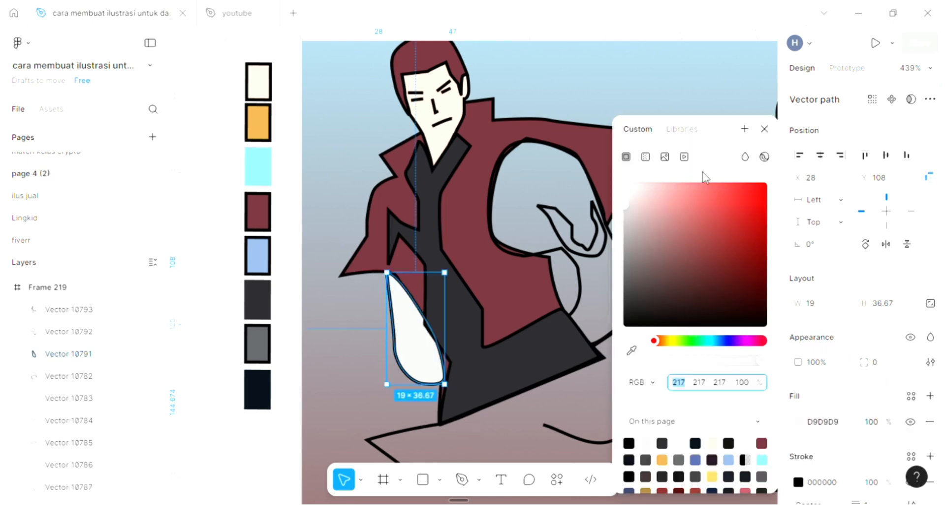
left_click(763, 130)
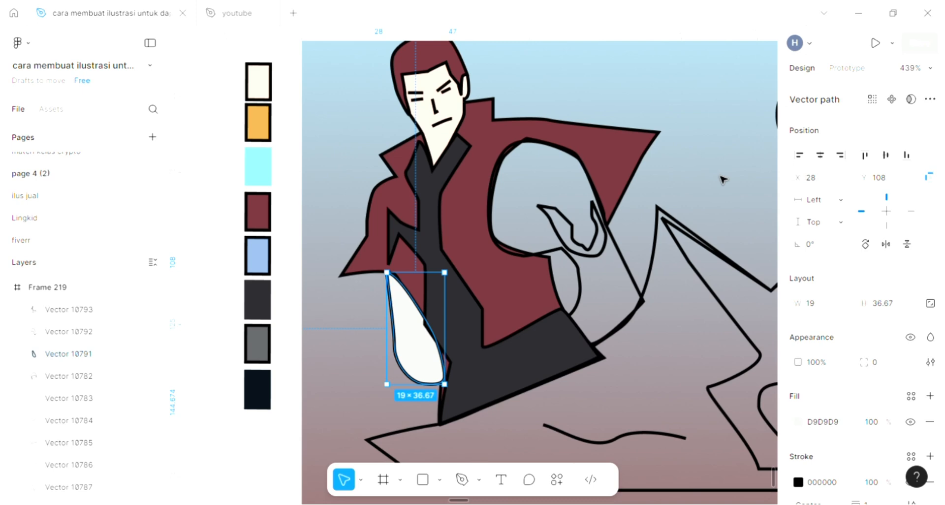
key("bracketleft")
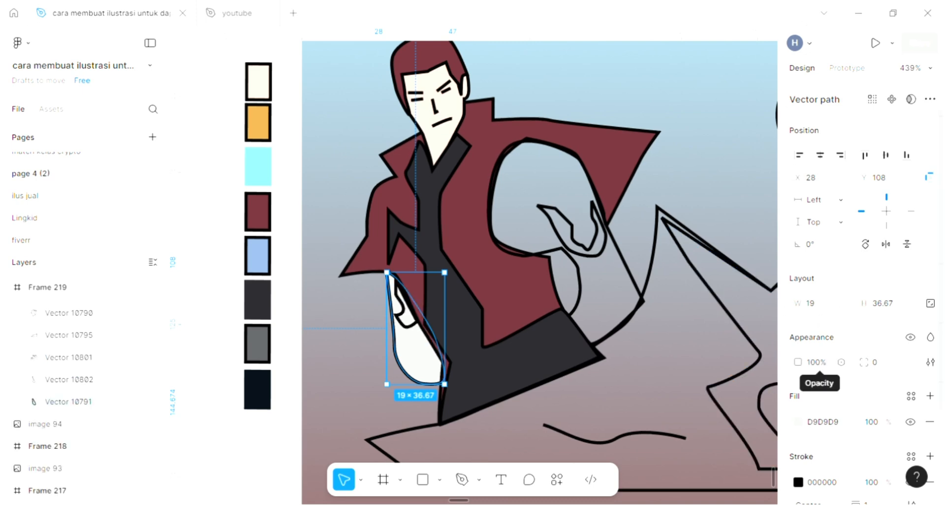
Step: Recolour the arm shape below the jacket's pointed sleeve with dark grey 29282D sampled from the shirt
left_click(816, 362)
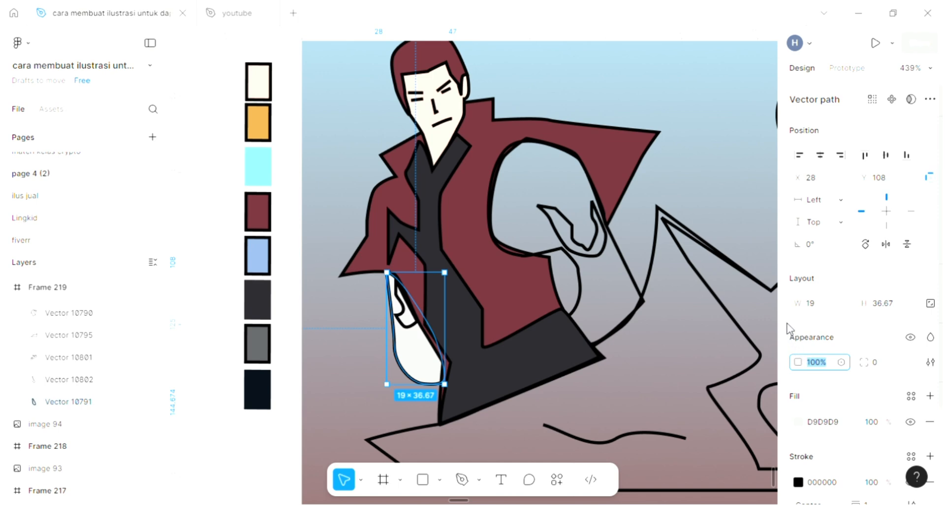
left_click(798, 422)
left_click(629, 352)
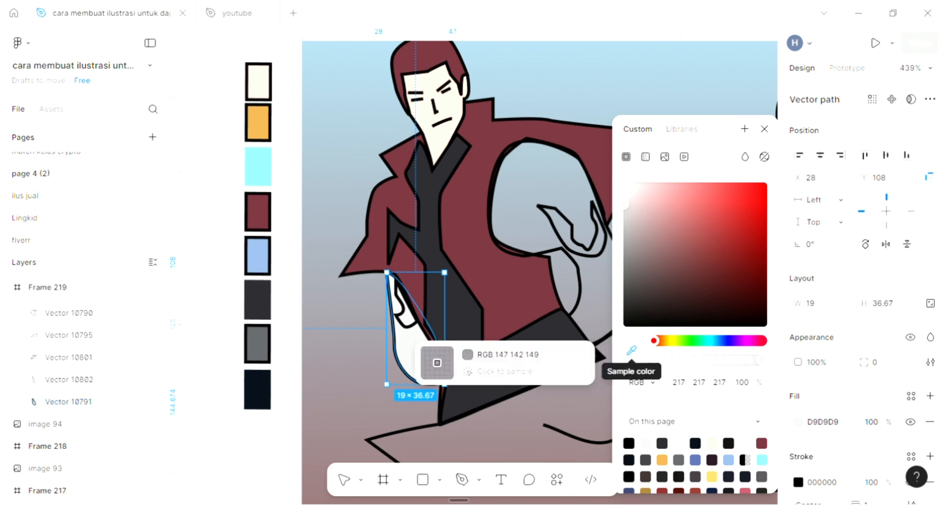
left_click(470, 319)
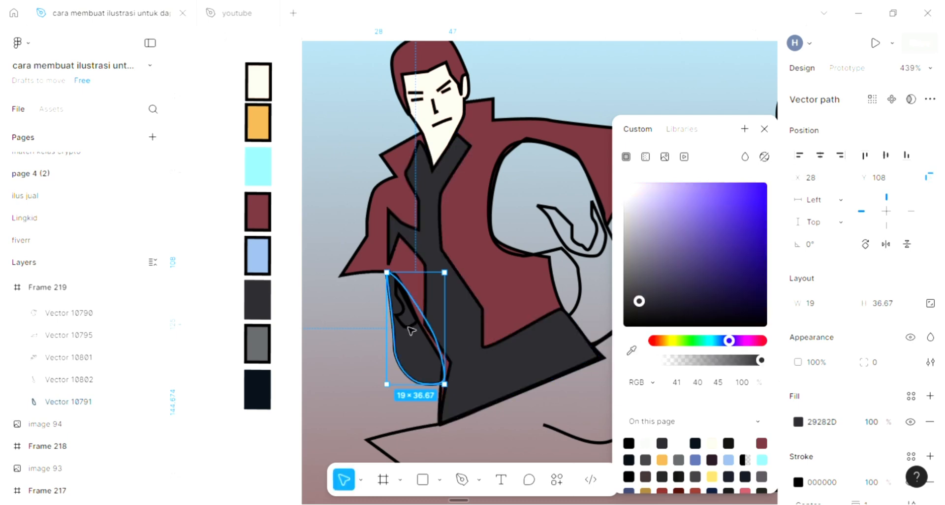
Step: Fill the small fold shape inside the lower arm with dark red 70313A sampled from the jacket
left_click(930, 422)
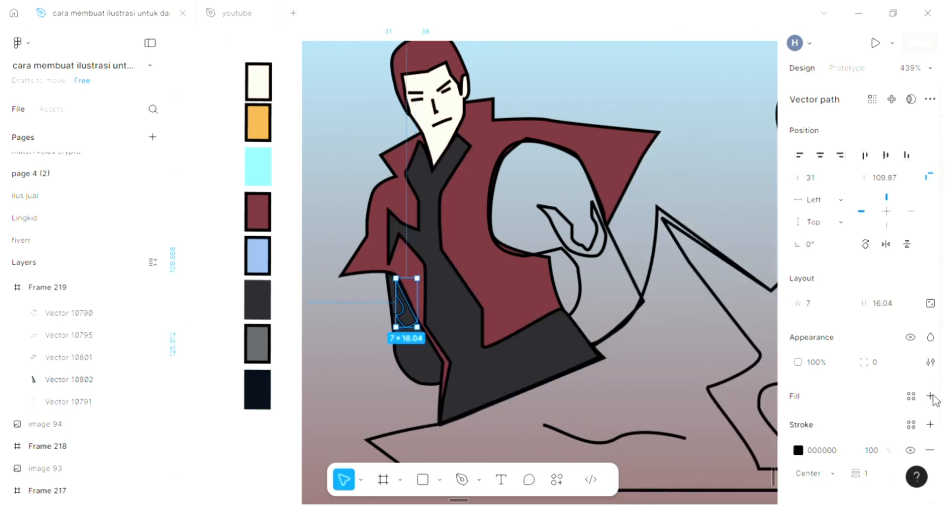
left_click(793, 395)
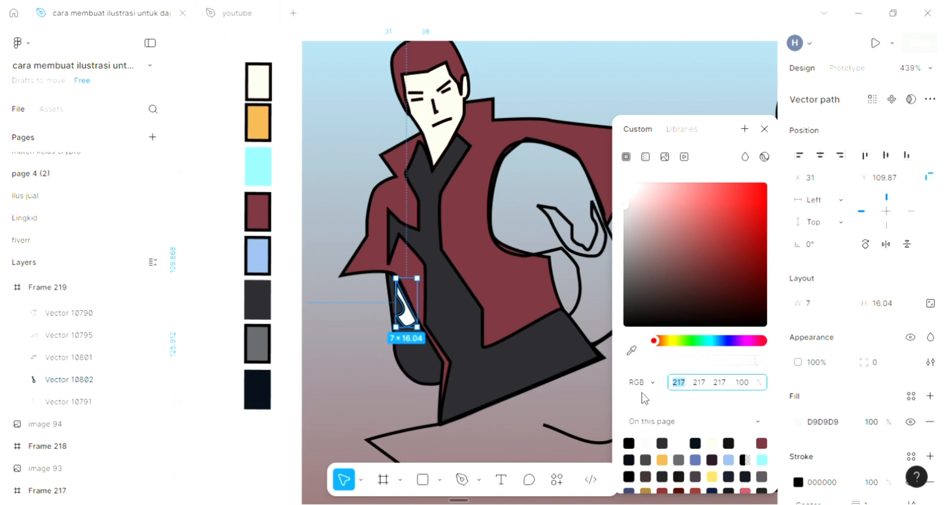
left_click(632, 350)
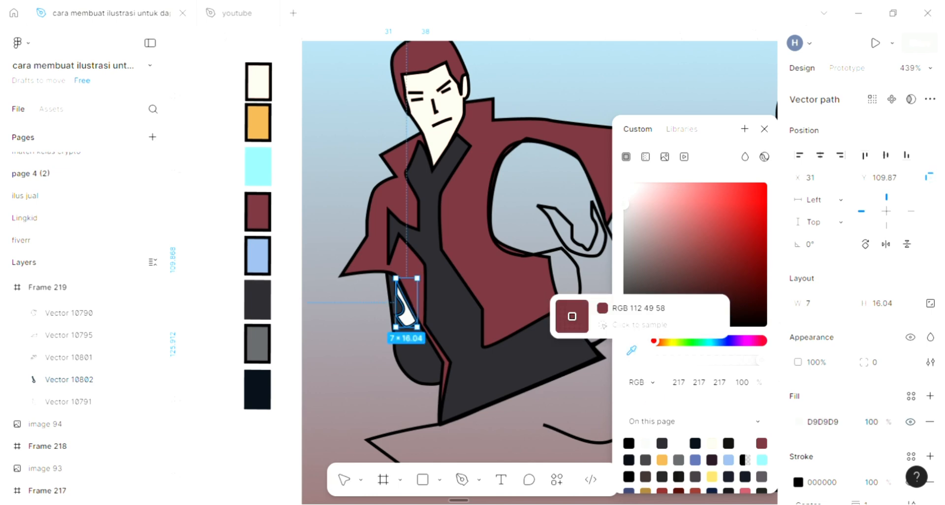
left_click(572, 316)
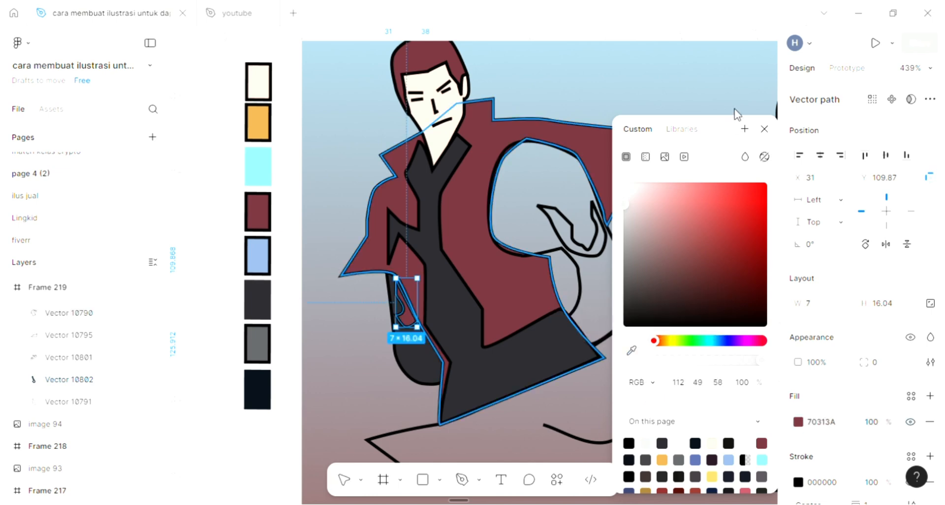
left_click(763, 130)
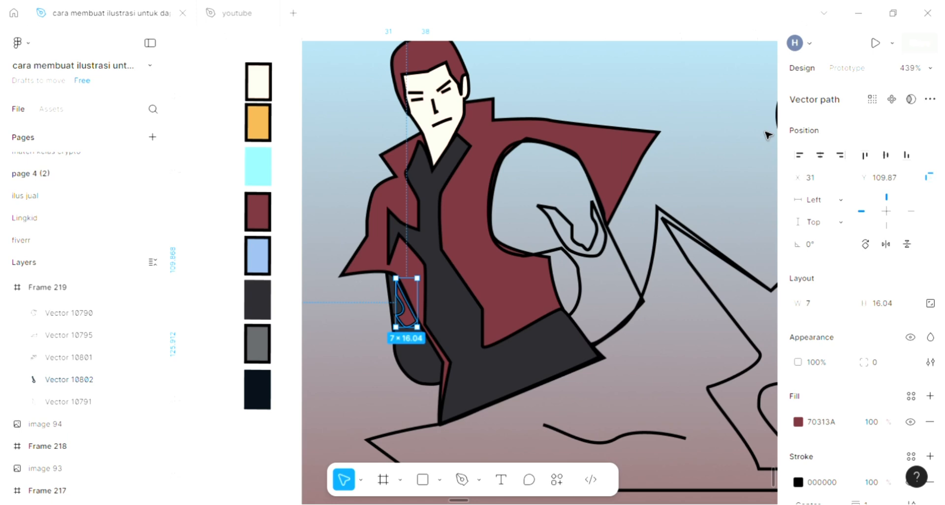
Step: Fill the large bent arm shape with dark grey 29282D sampled from the shirt and send it behind the other shapes
left_click(591, 290)
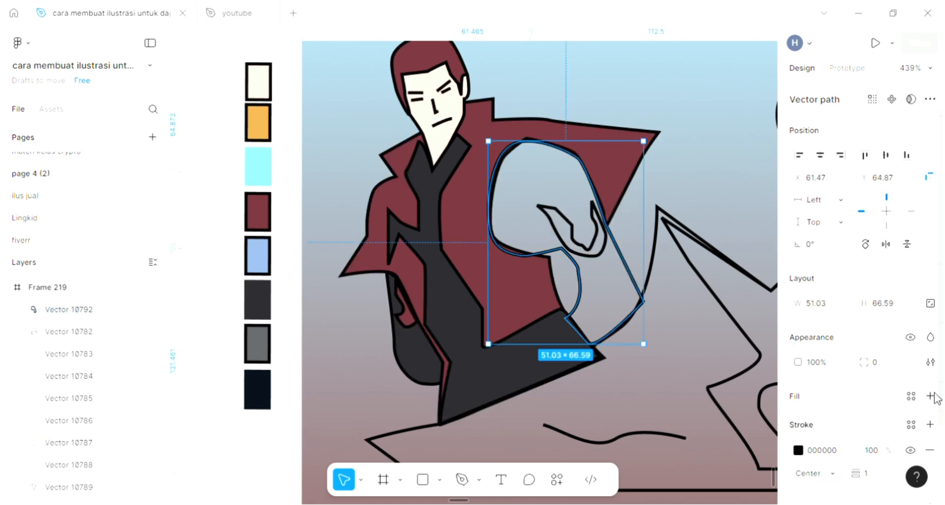
scroll(540, 302, "right", 4)
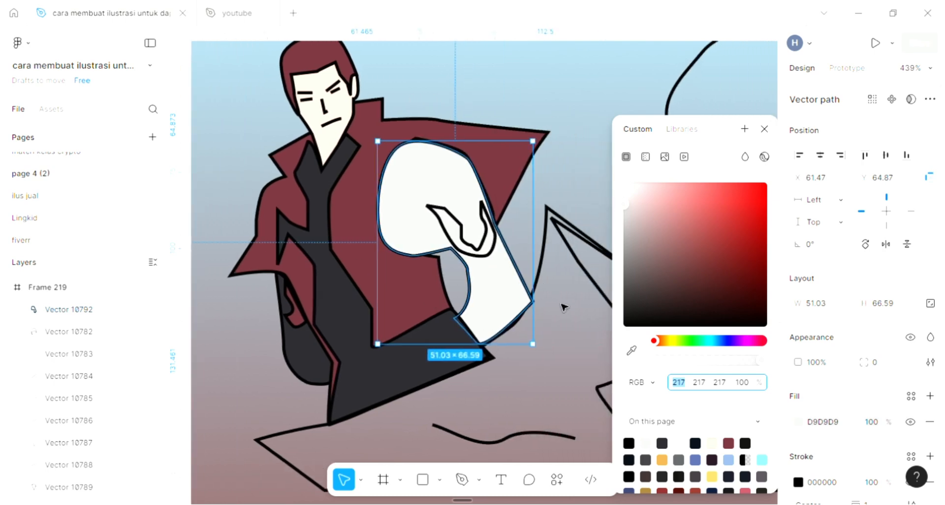
left_click(631, 350)
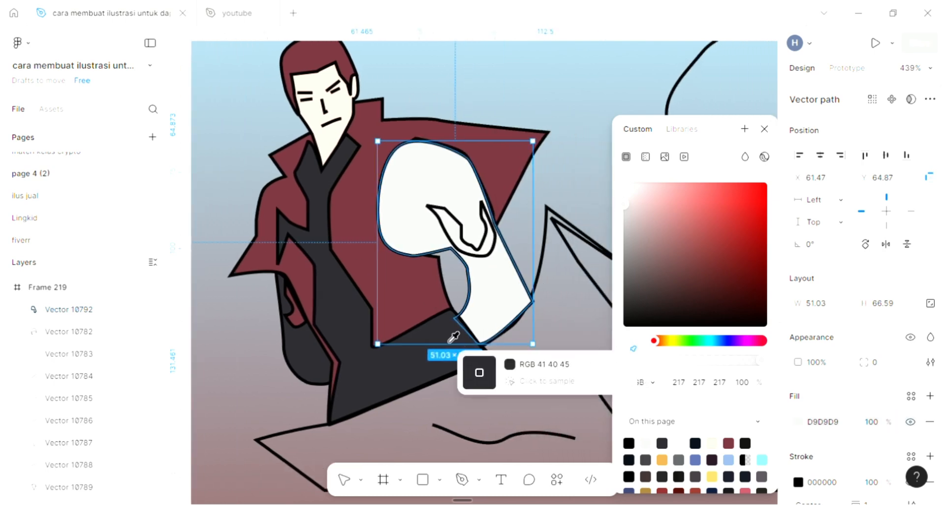
left_click(451, 341)
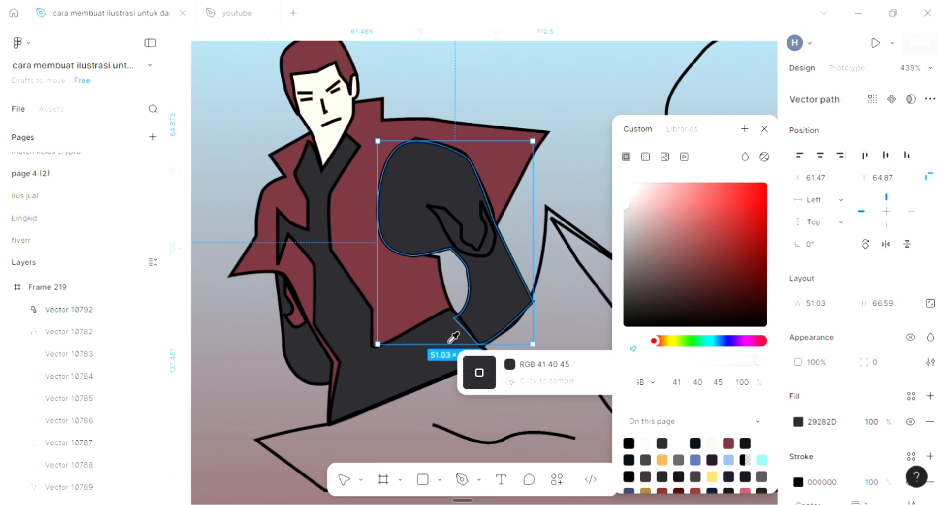
left_click(540, 195)
left_click(471, 224)
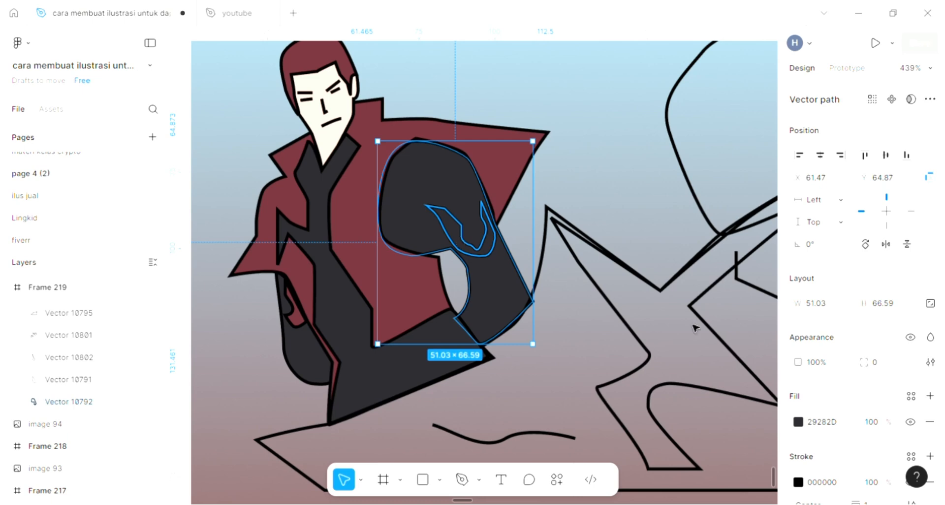
Step: Fill the curved fold shape on the bent arm with dark red 70313A sampled from the jacket
key("Tab")
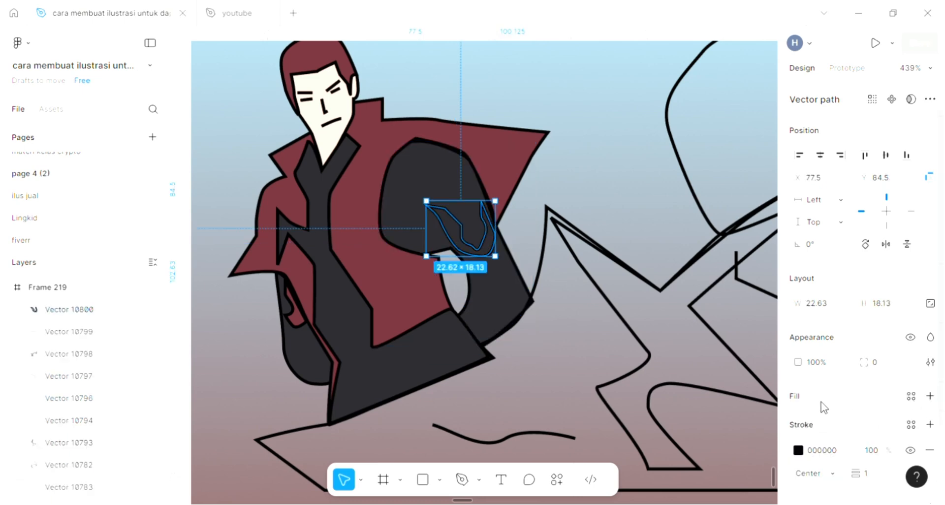
left_click(805, 410)
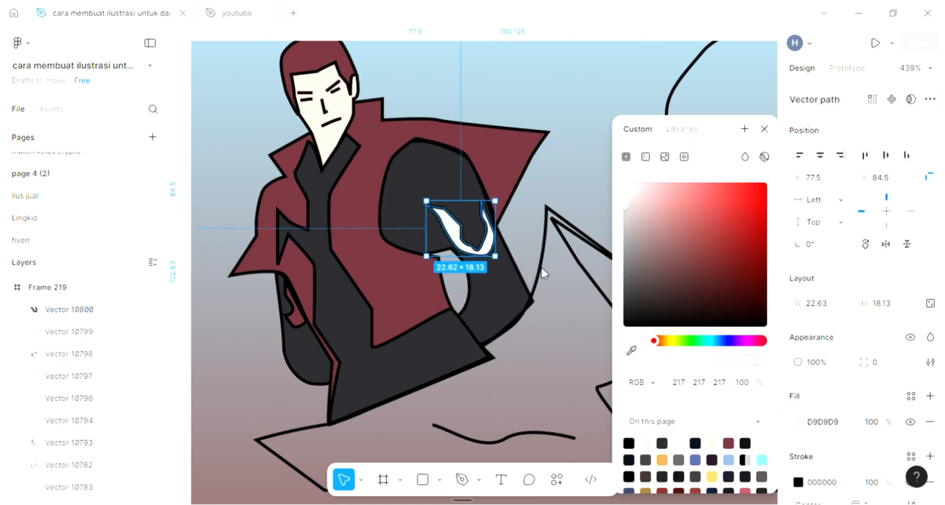
key("i")
left_click(401, 299)
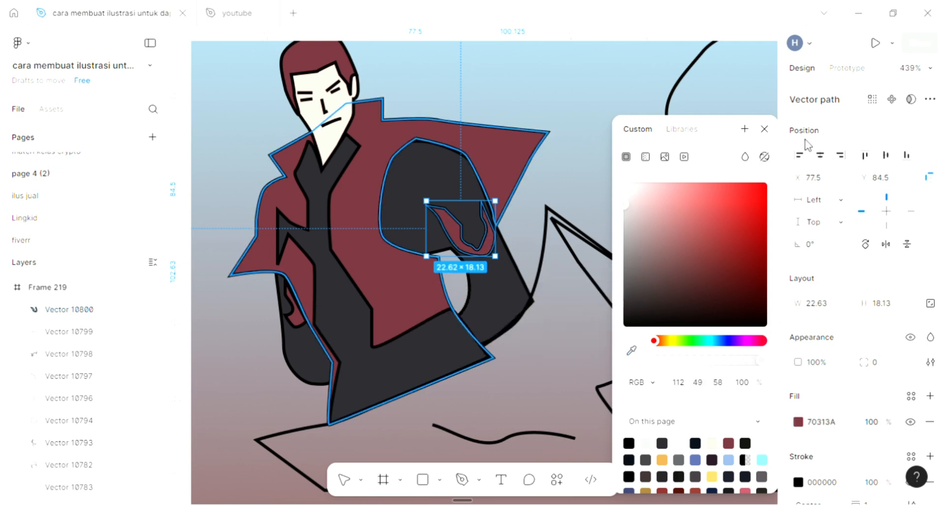
left_click(765, 129)
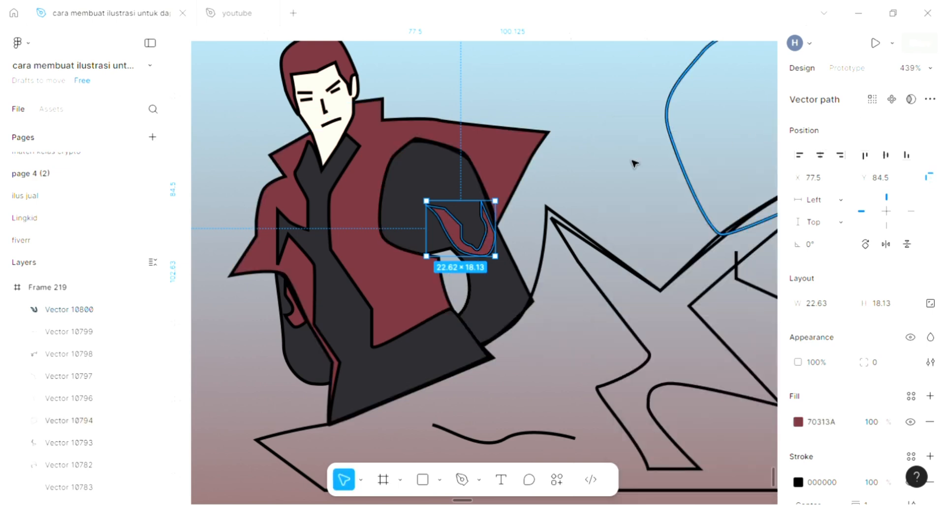
left_click(605, 167)
Step: Fill the large rounded shape on the far side of the figure with dark grey 29282D sampled from the bent arm
scroll(536, 232, "down", 1)
scroll(536, 232, "down", 3)
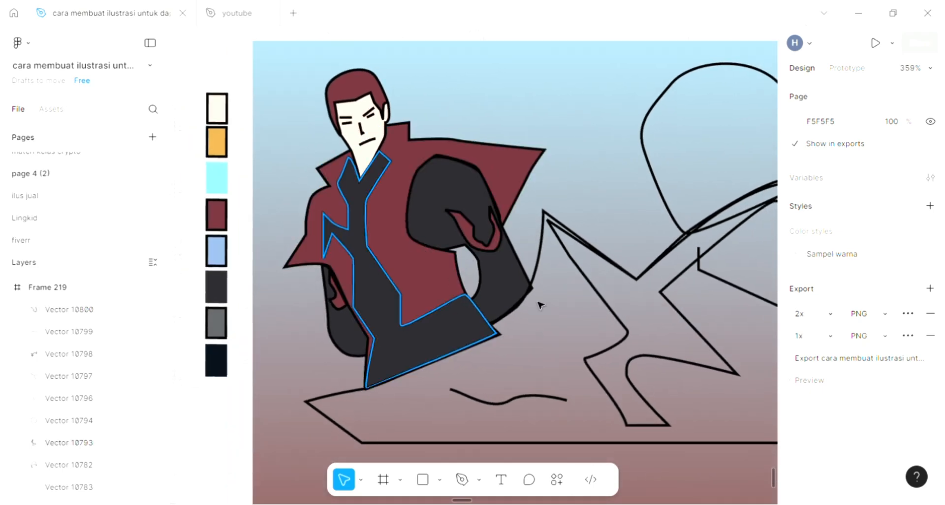
scroll(539, 305, "right", 5)
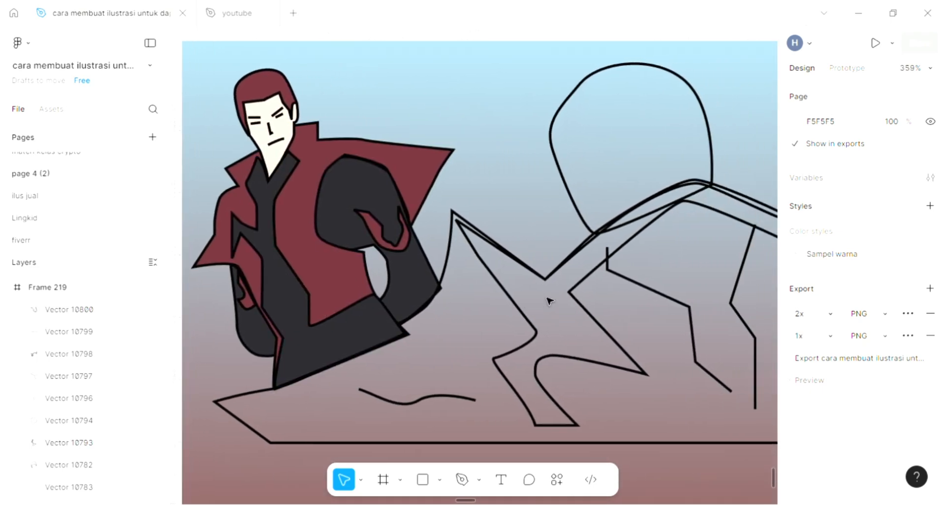
scroll(549, 300, "right", 5)
scroll(550, 300, "down", 3)
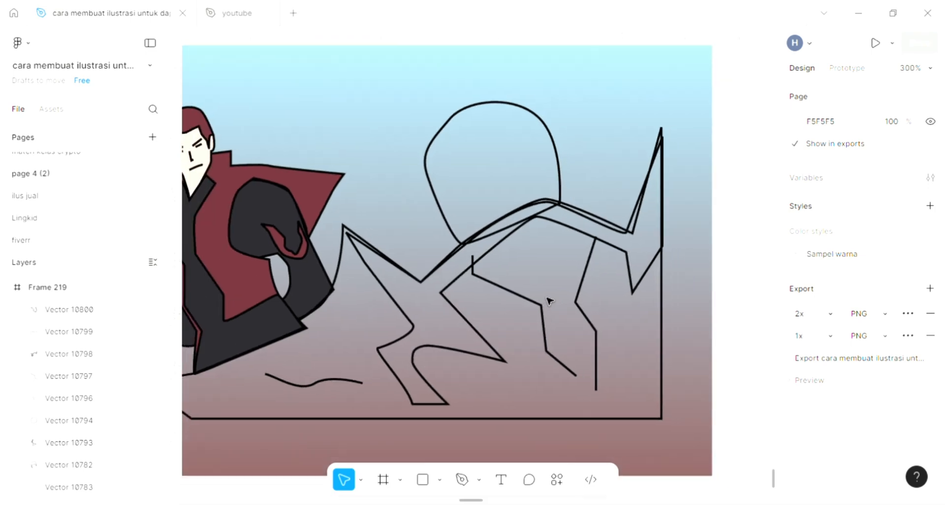
left_click(442, 138)
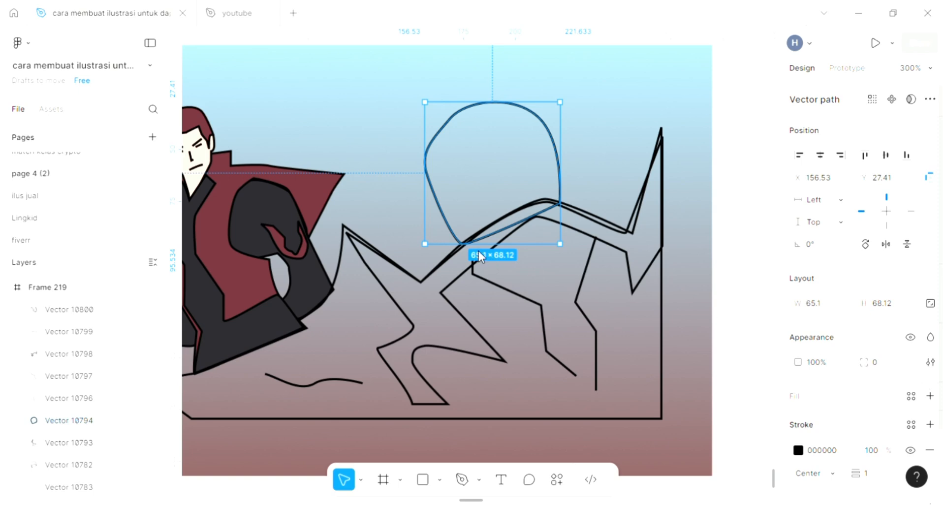
left_click(929, 395)
left_click(798, 422)
left_click(631, 350)
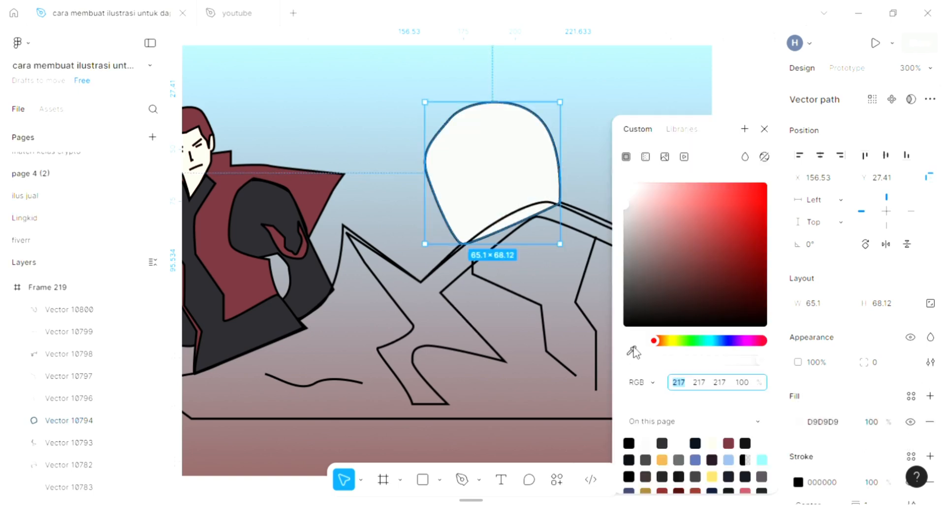
left_click(241, 240)
left_click(241, 240)
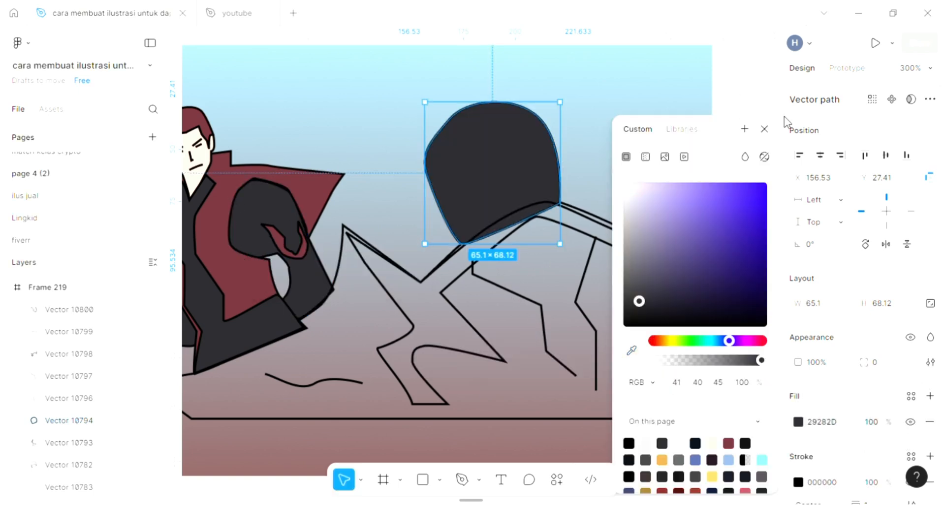
left_click(766, 130)
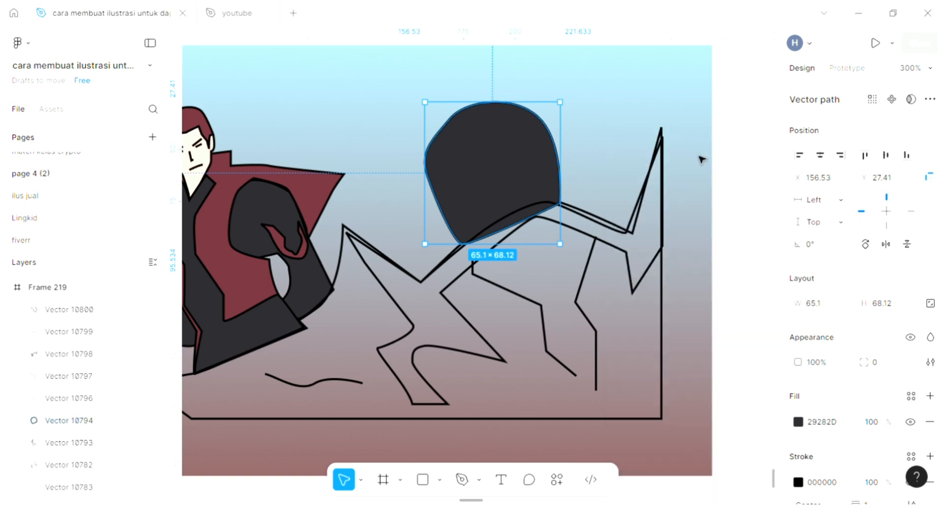
Step: Fill the wide 249 × 140 shape below the jacket and rounded shape with dark grey 29282D sampled from the figure
left_click(662, 305)
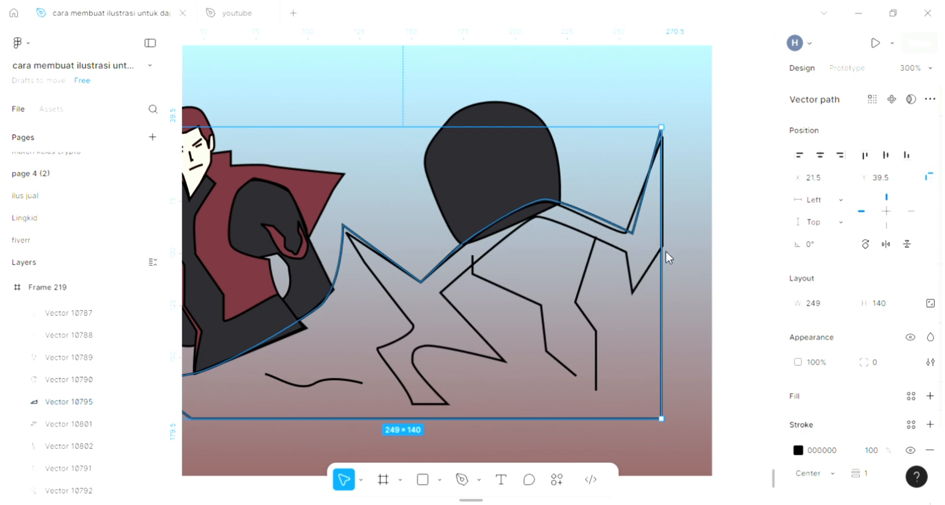
left_click(632, 350)
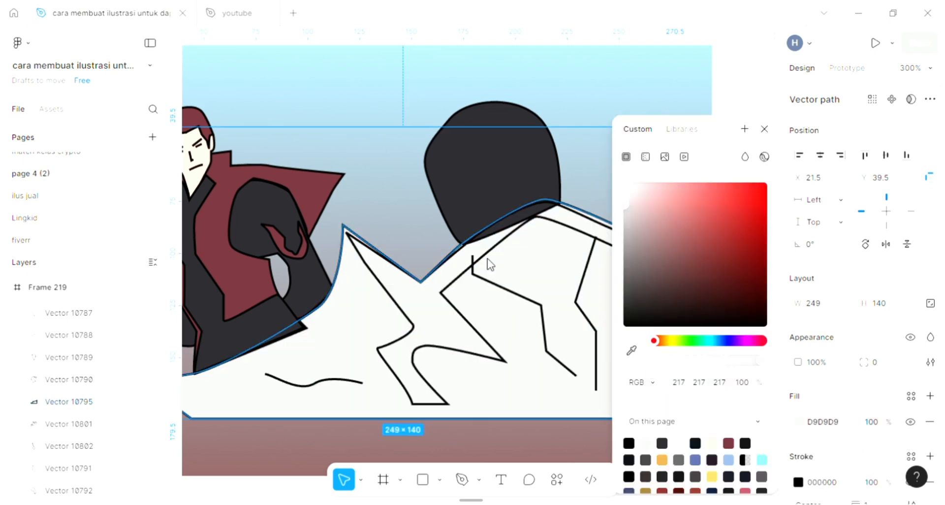
left_click(294, 201)
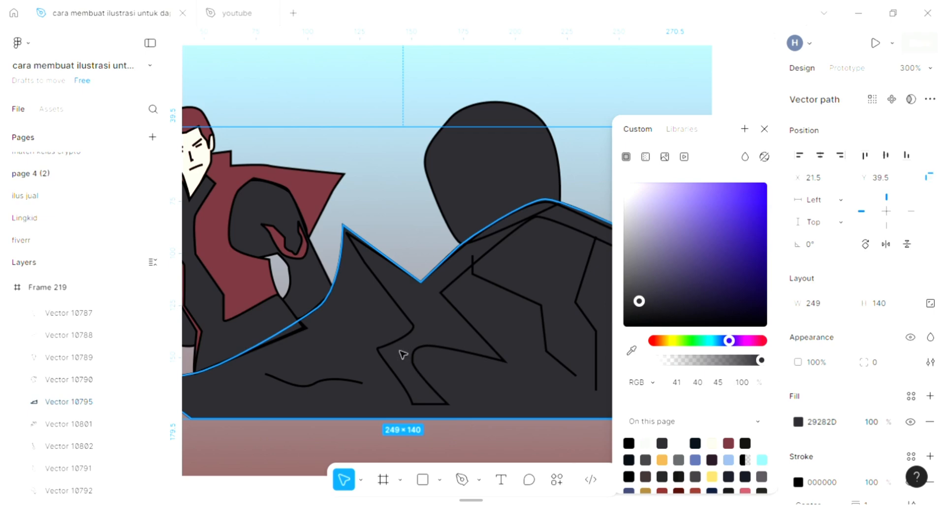
Step: Fill the jagged band shape inside the wide dark grey shape with dark red 70313A sampled from the jacket
left_click(444, 323)
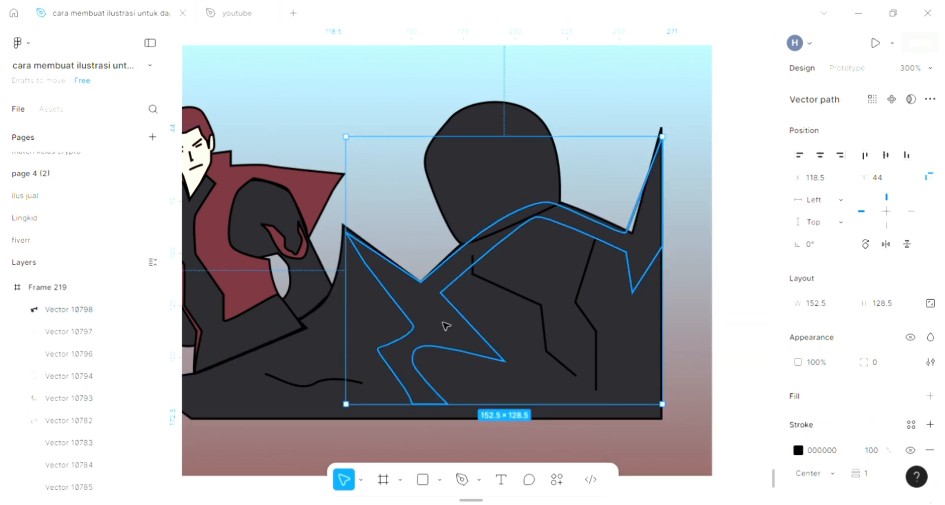
scroll(444, 323, "down", 2, "ctrl")
scroll(562, 347, "right", 2)
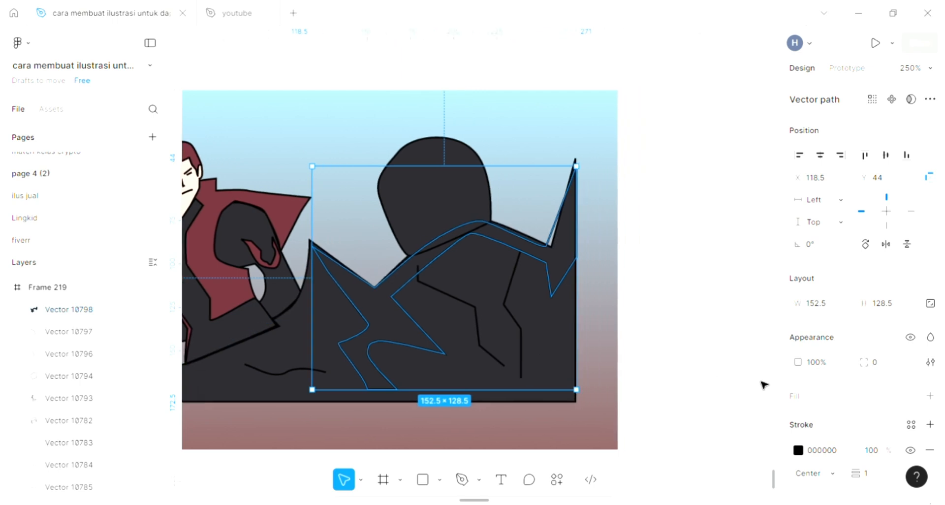
left_click(930, 396)
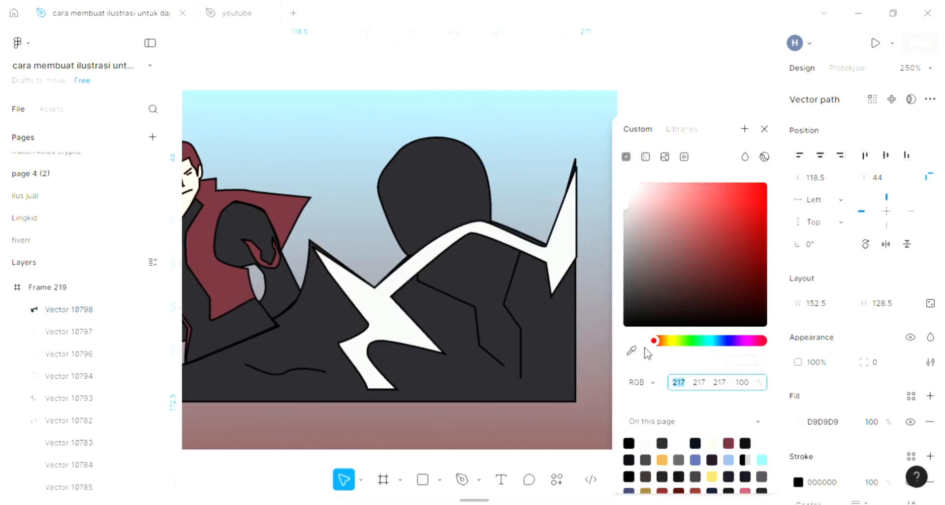
left_click(632, 350)
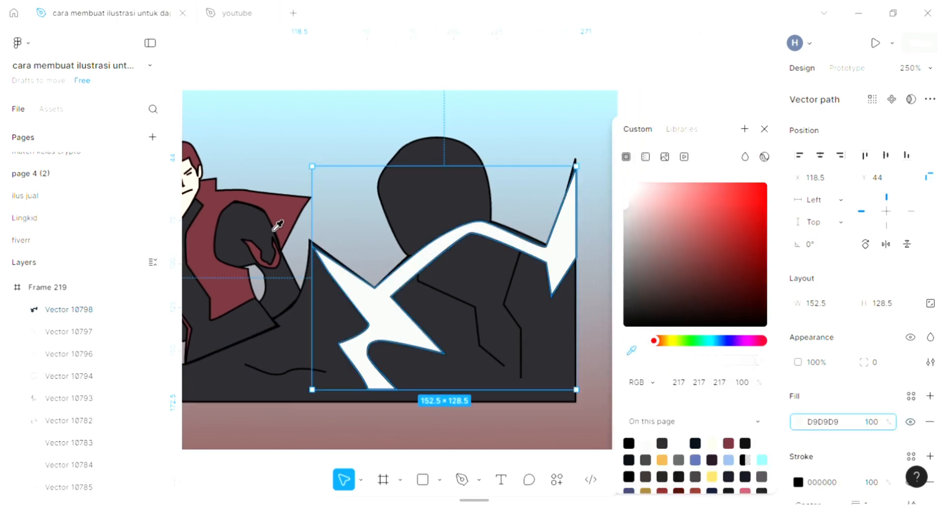
left_click(286, 202)
left_click(764, 129)
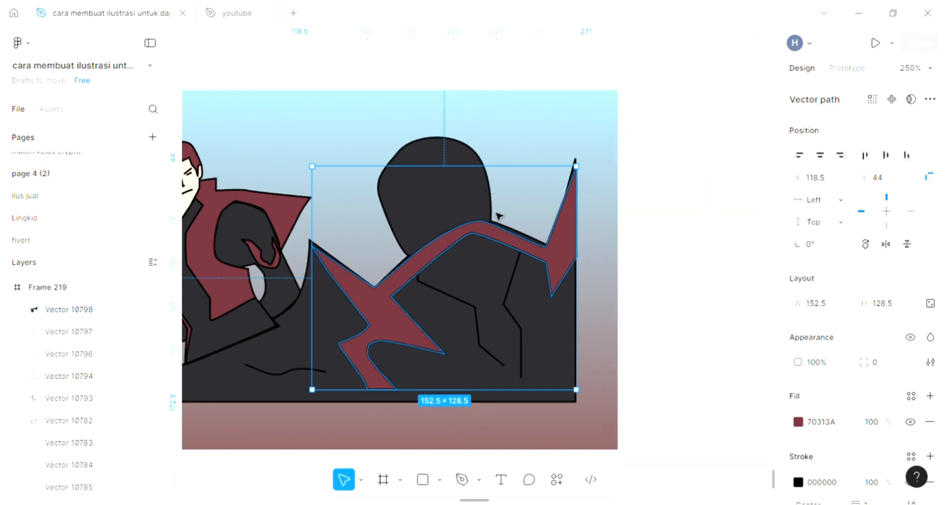
Step: Recolour the outlines of the two angular crease lines on the dark grey shape to light blue A3CADA sampled from the sky
left_click(477, 307)
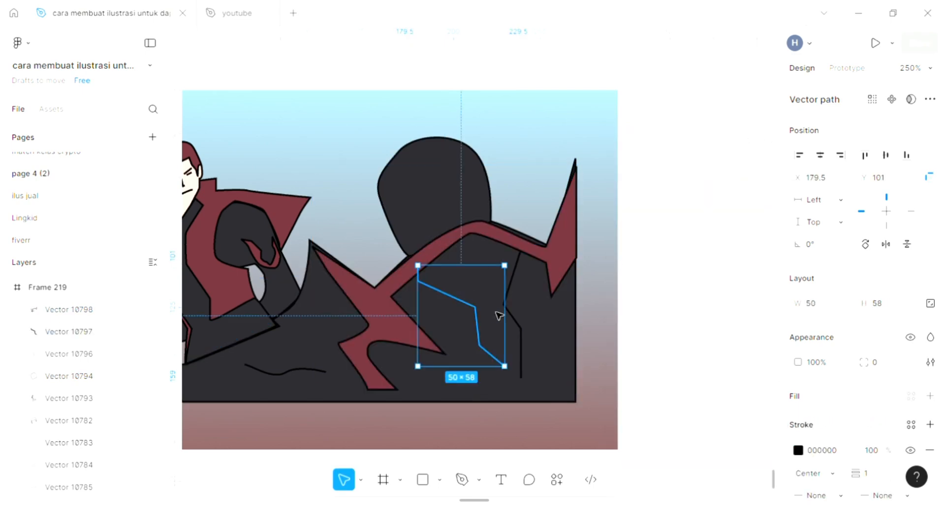
left_click(520, 324, "shift")
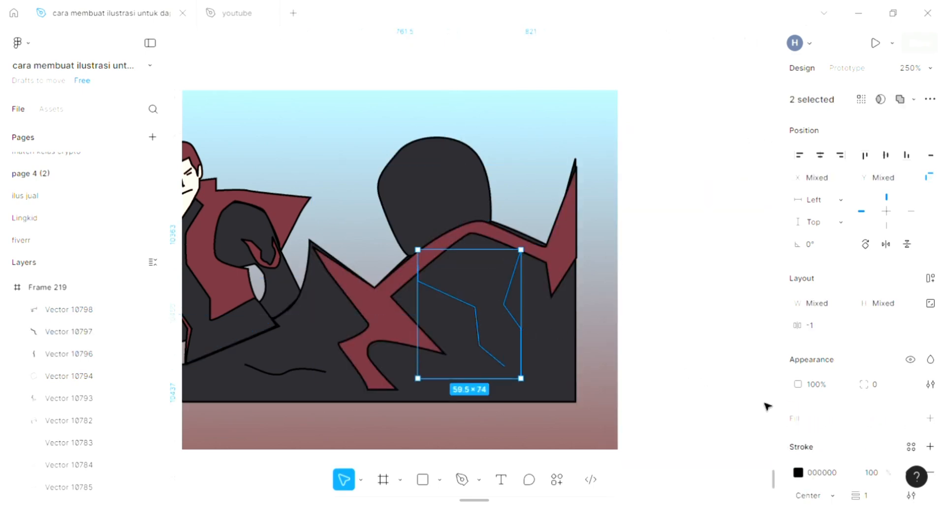
left_click(797, 472)
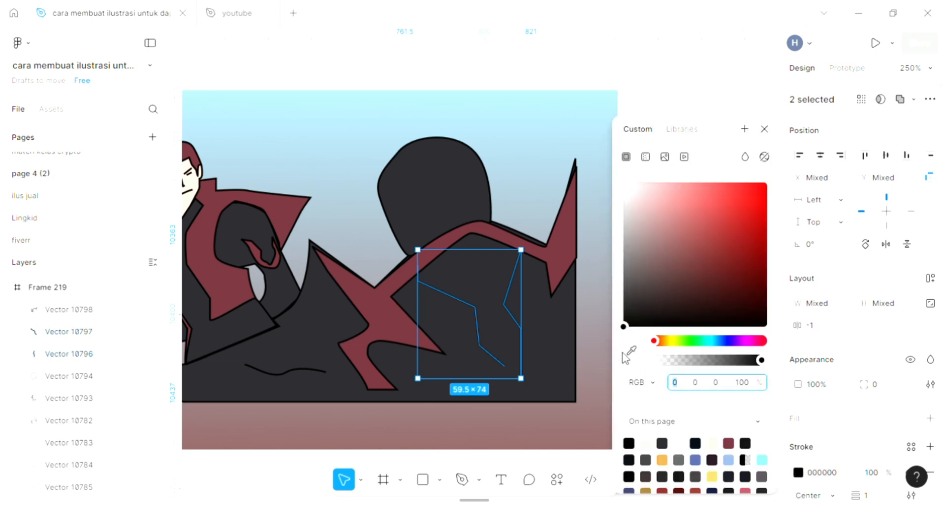
key("Escape")
key("Escape")
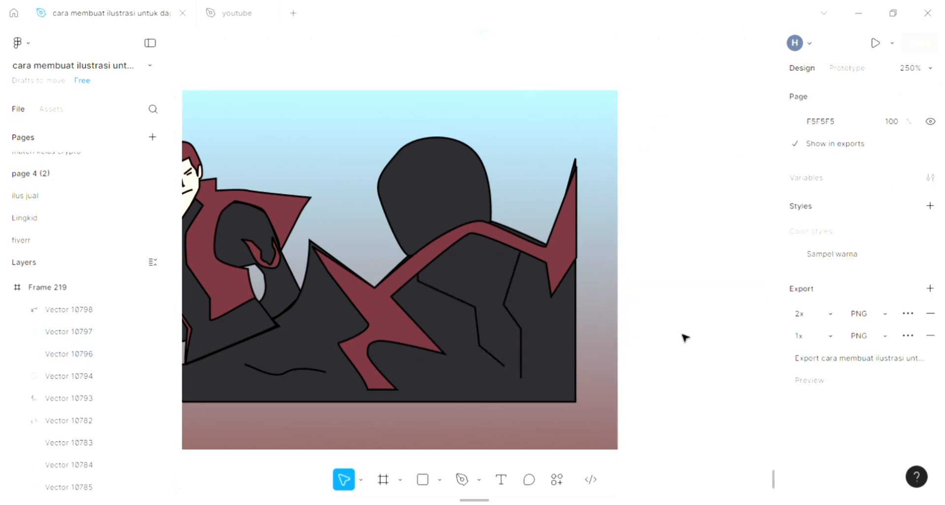
key("ctrl+z")
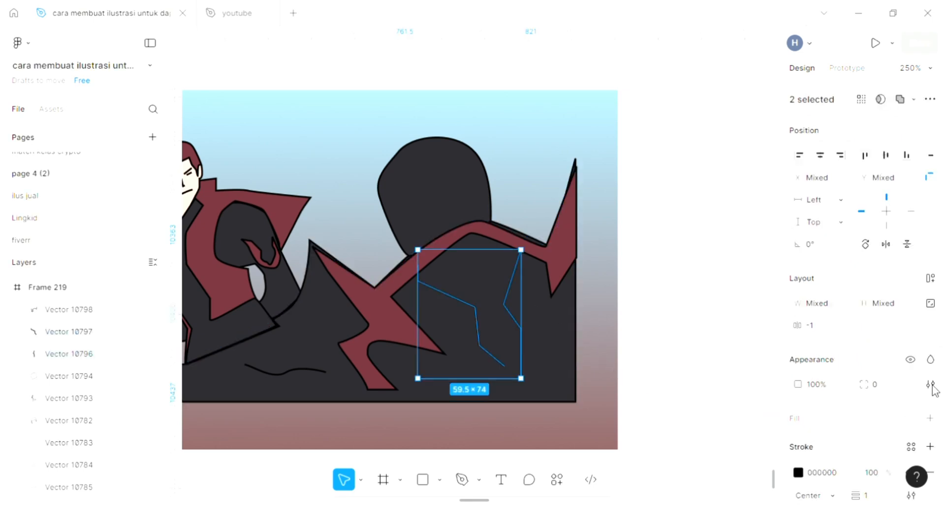
left_click(798, 474)
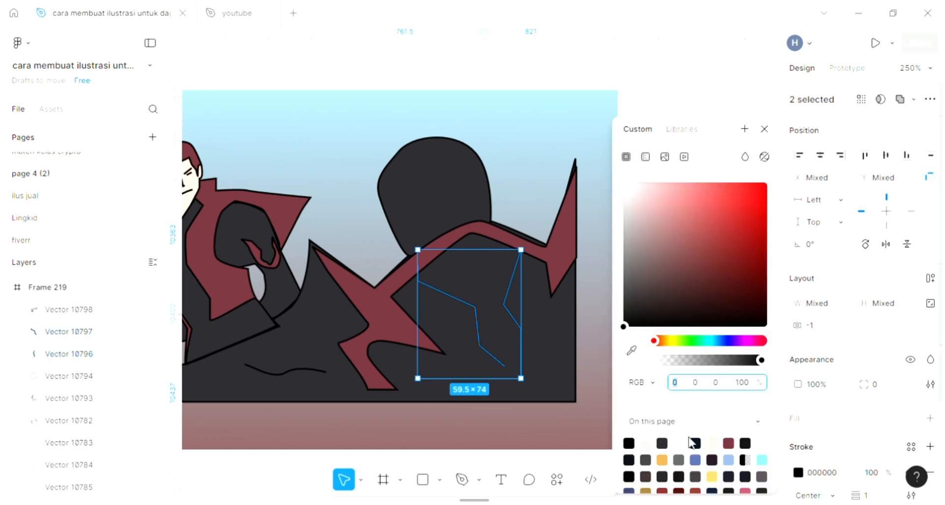
left_click(631, 350)
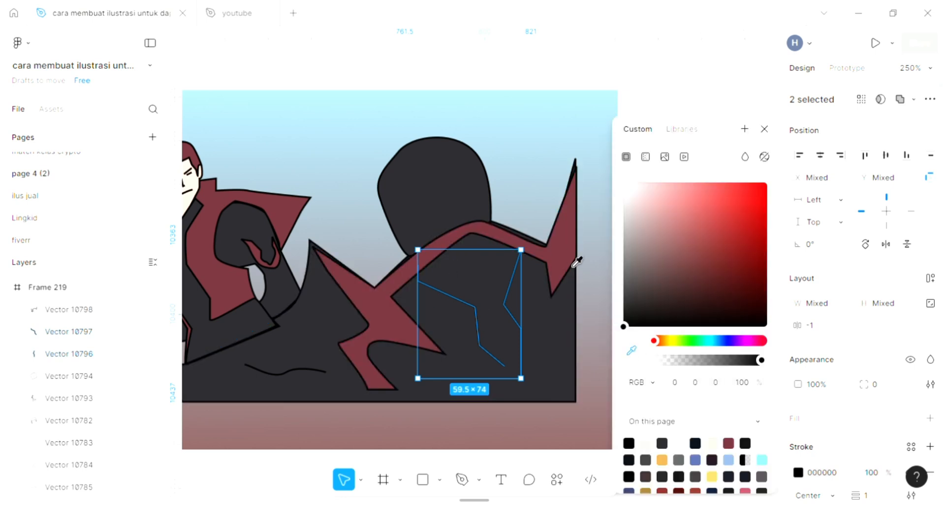
left_click(530, 138)
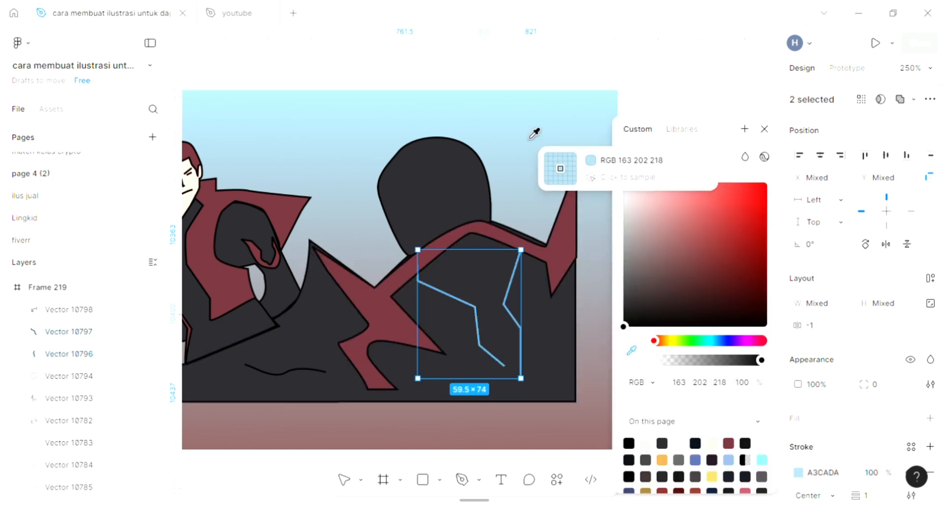
left_click(764, 129)
left_click(665, 253)
Step: Recolour the stroke of the small wavy line below the man to grey-blue 9FBCC9 sampled from the background gradient
scroll(633, 281, "left", 3)
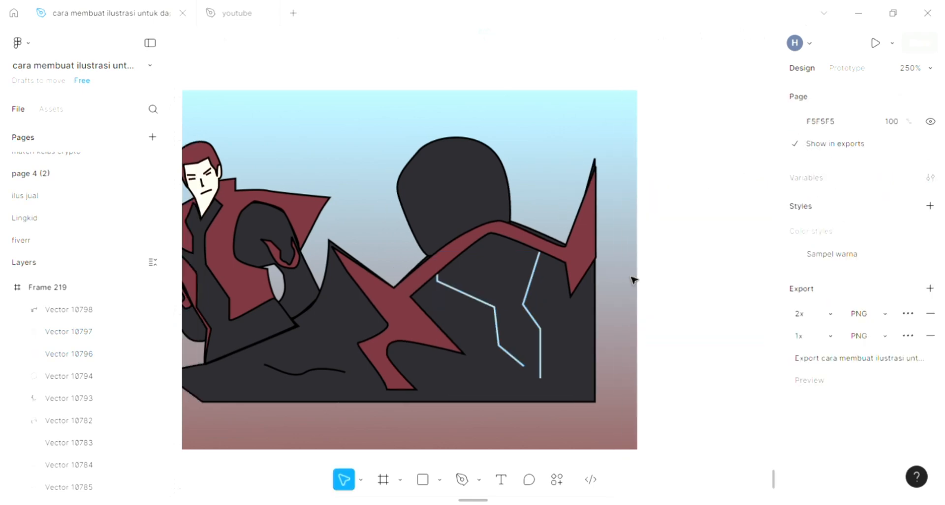
left_click(372, 372)
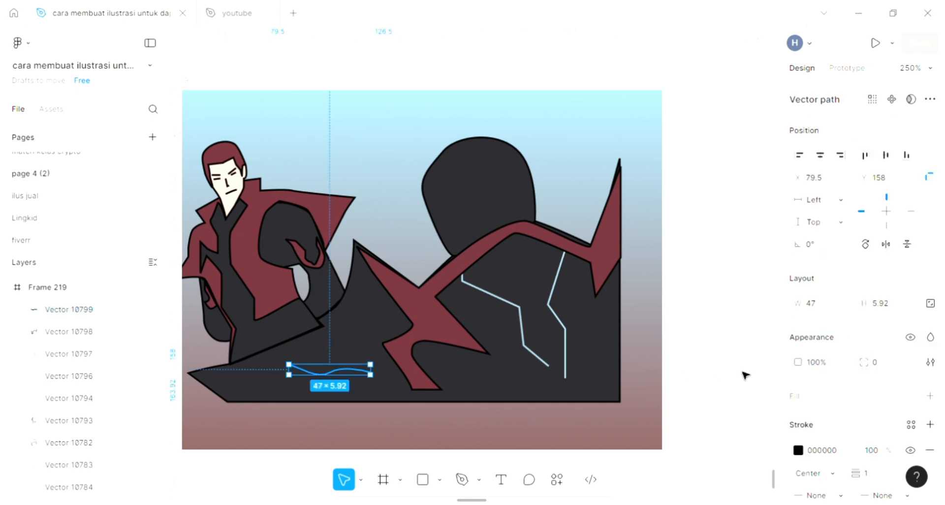
left_click(798, 450)
left_click(631, 349)
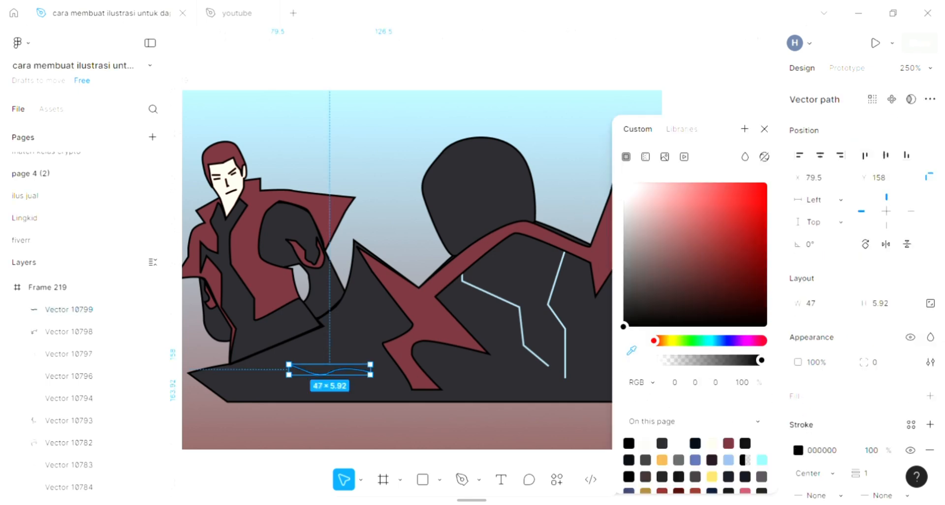
left_click(425, 268)
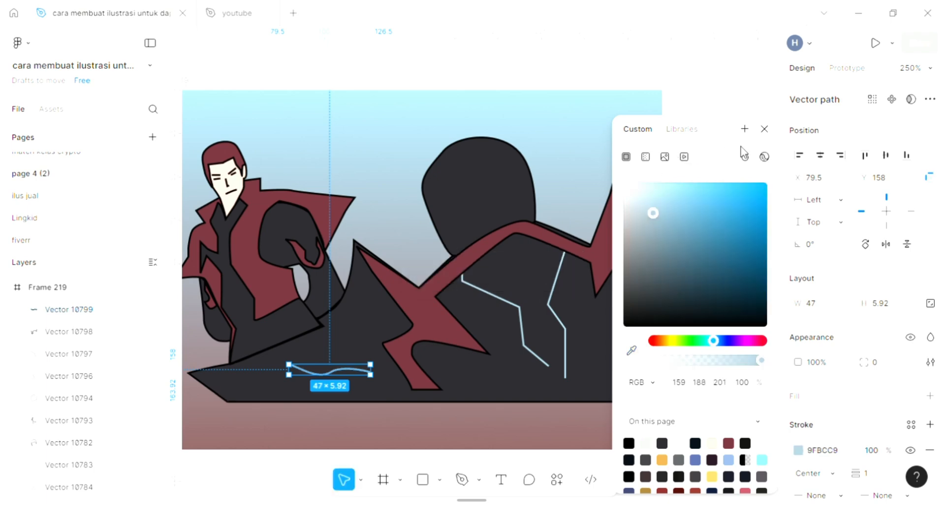
left_click(764, 129)
Step: Draw a 74 × 82 ellipse over the man's head and position it at X 20, Y 12
scroll(709, 190, "left", 3)
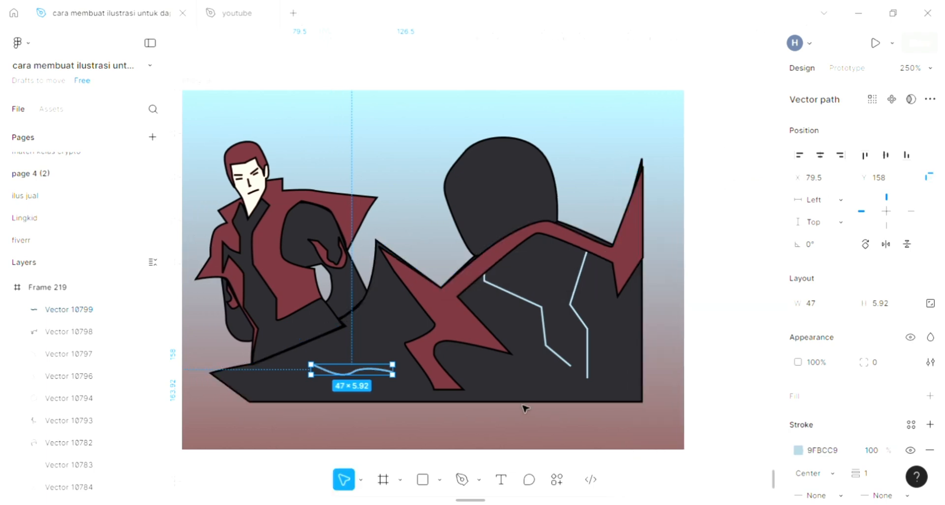
scroll(524, 408, "left", 6)
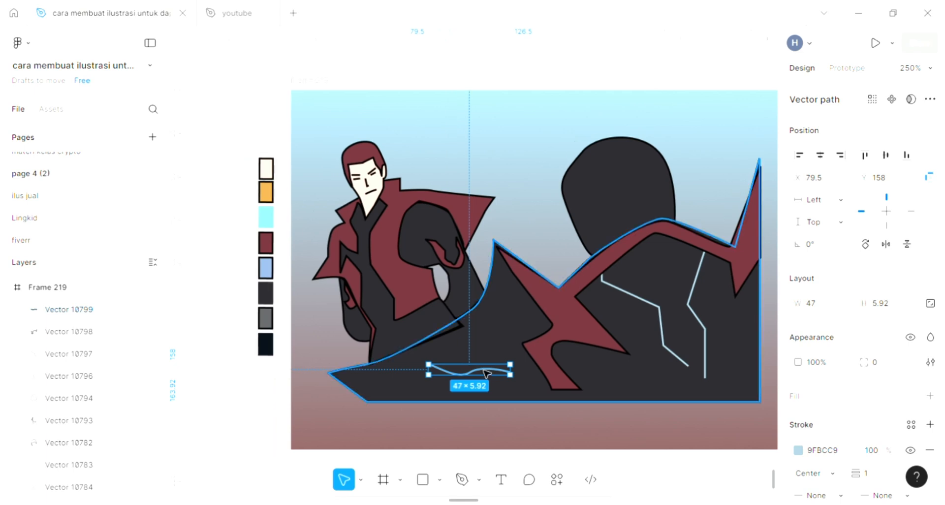
scroll(417, 355, "up", 1)
scroll(417, 355, "up", 2)
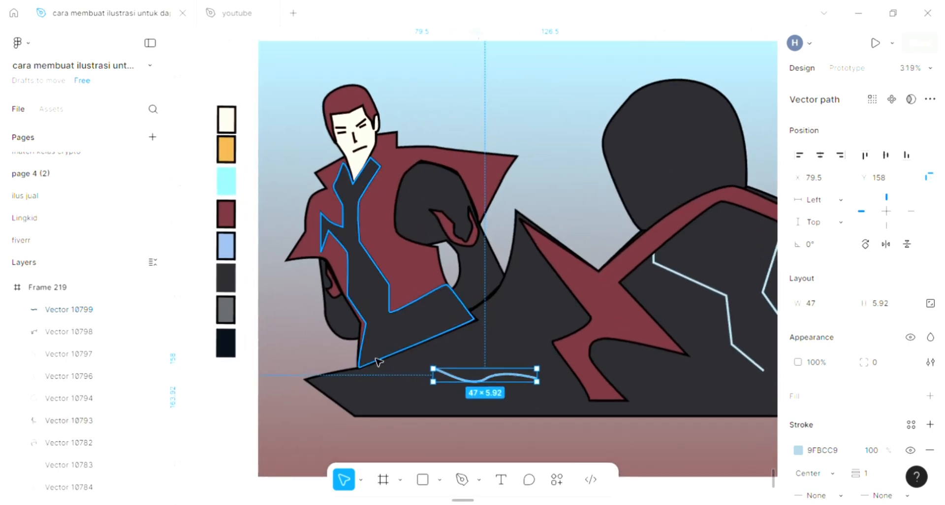
scroll(377, 362, "up", 1)
left_click(437, 480)
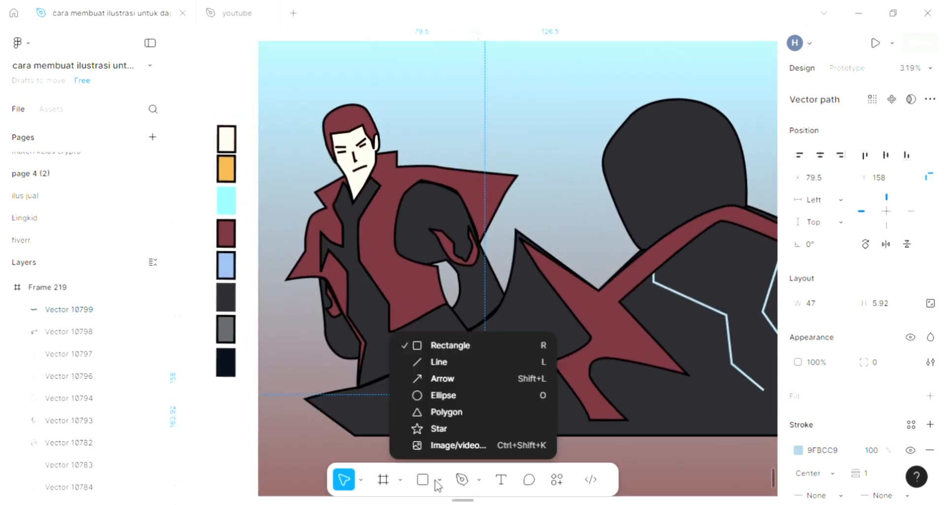
left_click(445, 395)
scroll(339, 201, "up", 4)
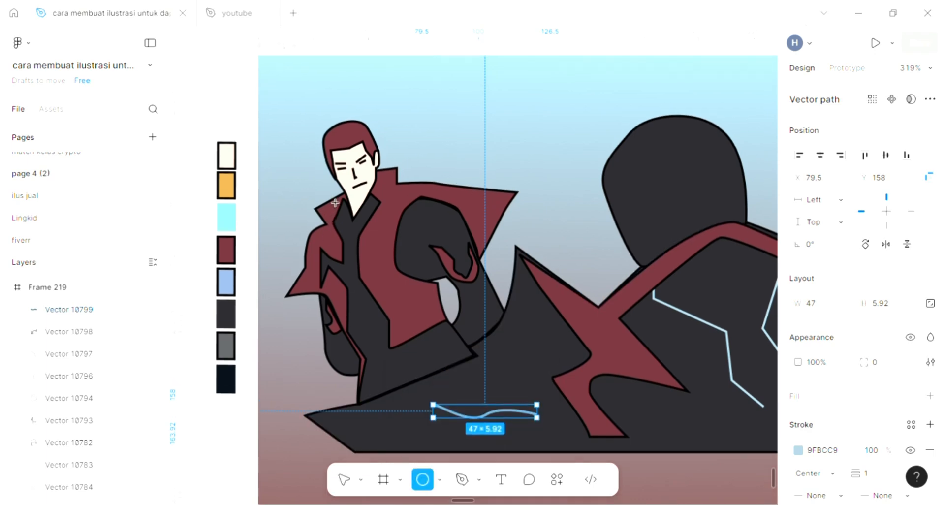
left_click_drag(330, 146, 493, 333)
left_click_drag(496, 333, 501, 333)
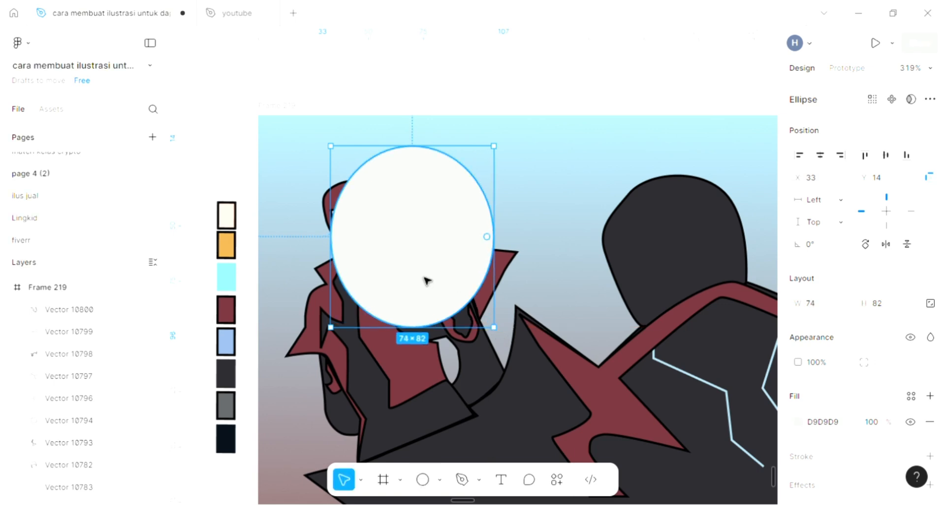
left_click_drag(424, 278, 426, 281)
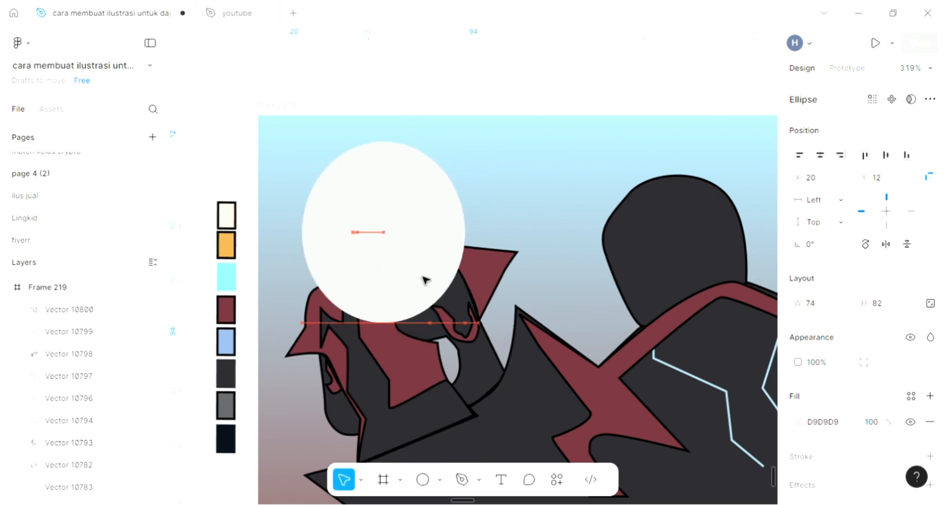
Step: Give the ellipse a black 1-wide inside stroke without a fill and place it behind the man
left_click(930, 457)
left_click(929, 421)
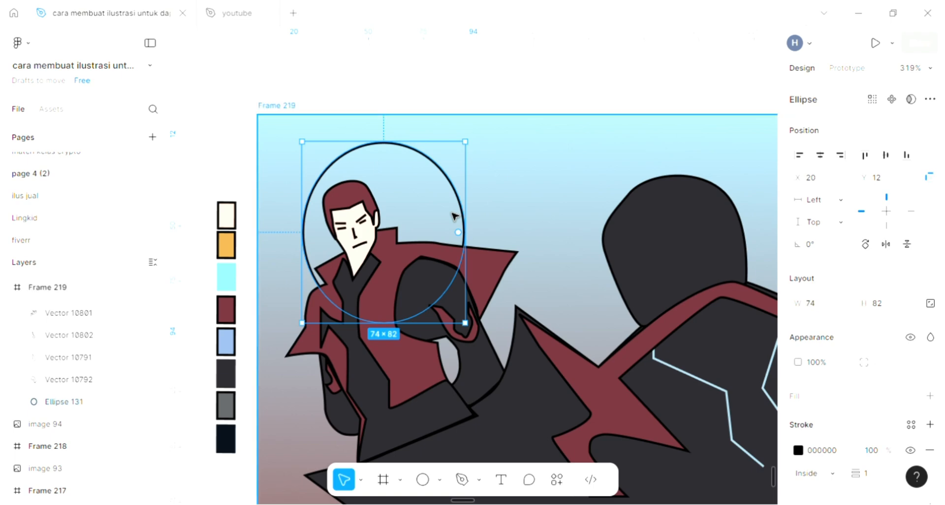
Step: Duplicate the ellipse to X 29, Y 13, fill the copy with D9D9D9 and move it behind the original ellipse
left_click_drag(451, 217, 471, 219)
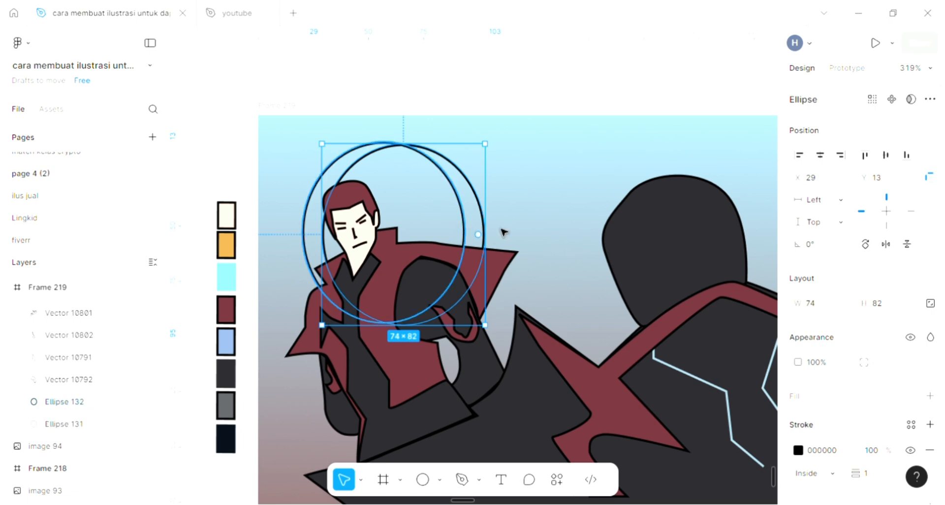
left_click(929, 396)
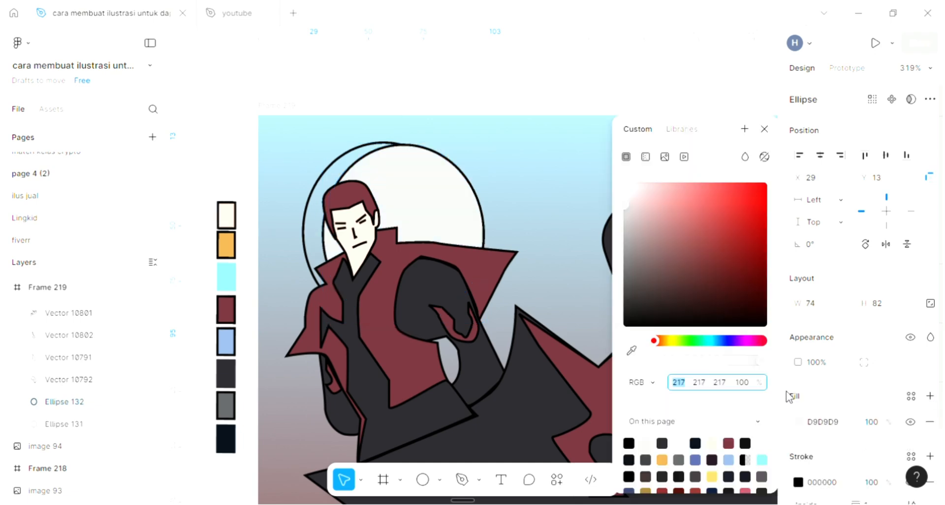
left_click(763, 130)
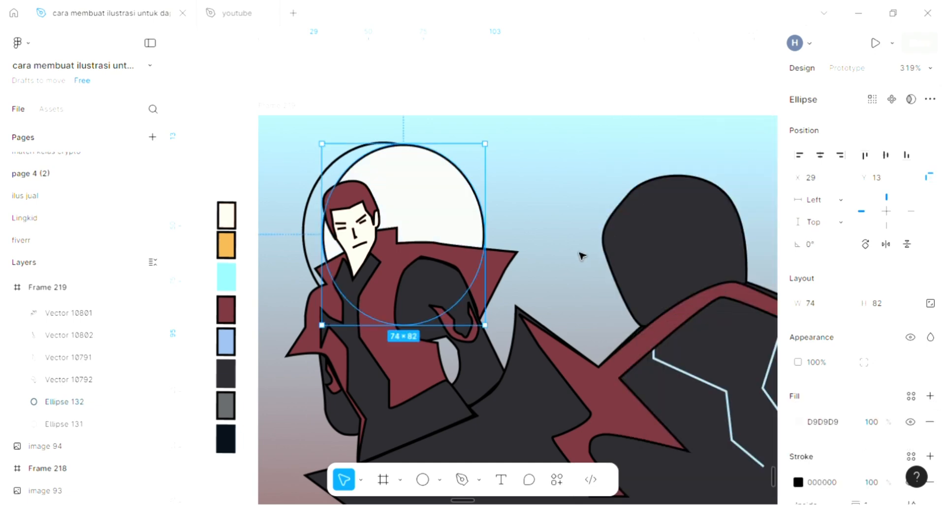
key("ctrl+bracketleft")
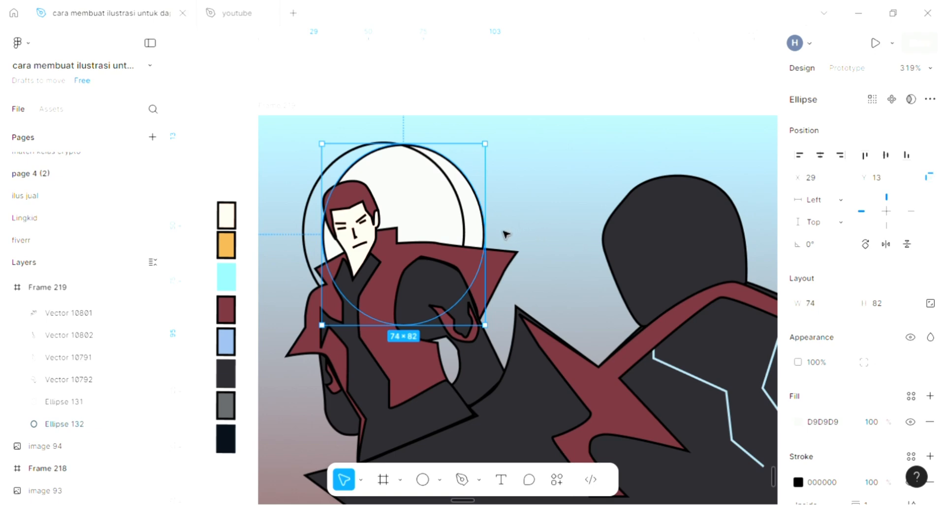
Step: Fill the rear ellipse with dark red sampled from the jacket and brighten it to a vivid pinkish red
key("i")
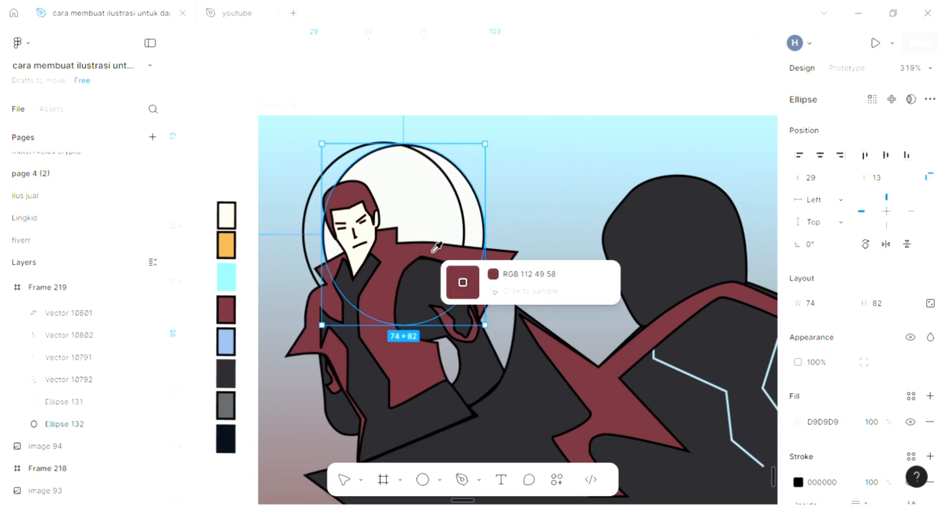
left_click(433, 247)
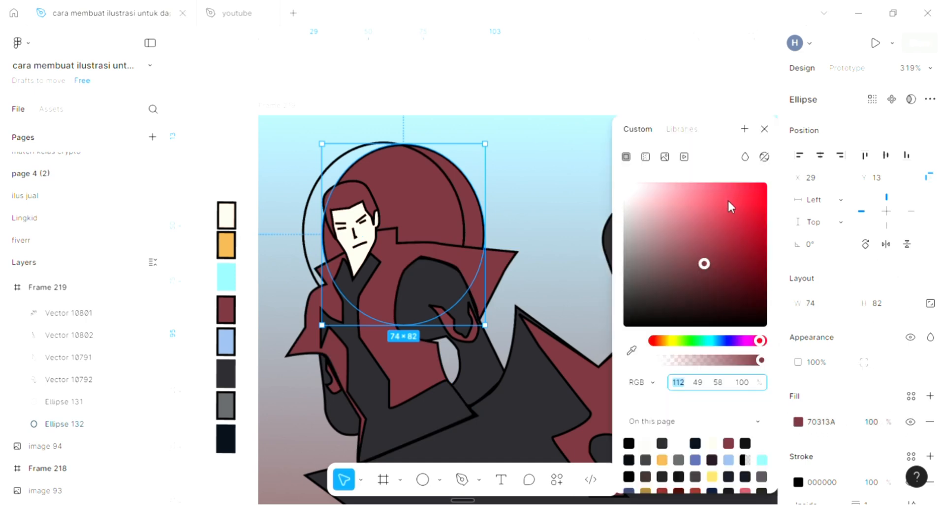
left_click(728, 195)
left_click(547, 178)
Step: Fill the front ellipse with D9D9D9 and fit it inside the red ellipse at 65 × 72, X 33, Y 18
scroll(547, 177, "down", 1)
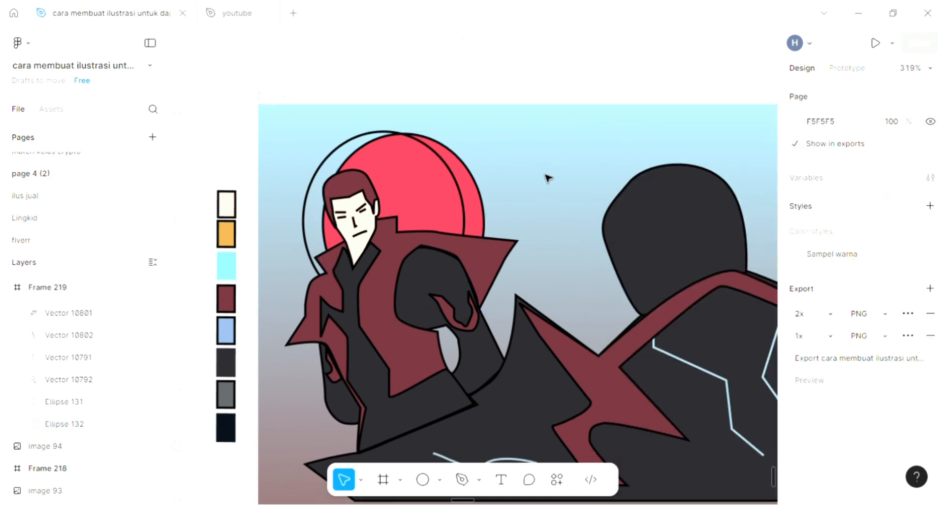
scroll(547, 178, "left", 2)
scroll(548, 177, "up", 4)
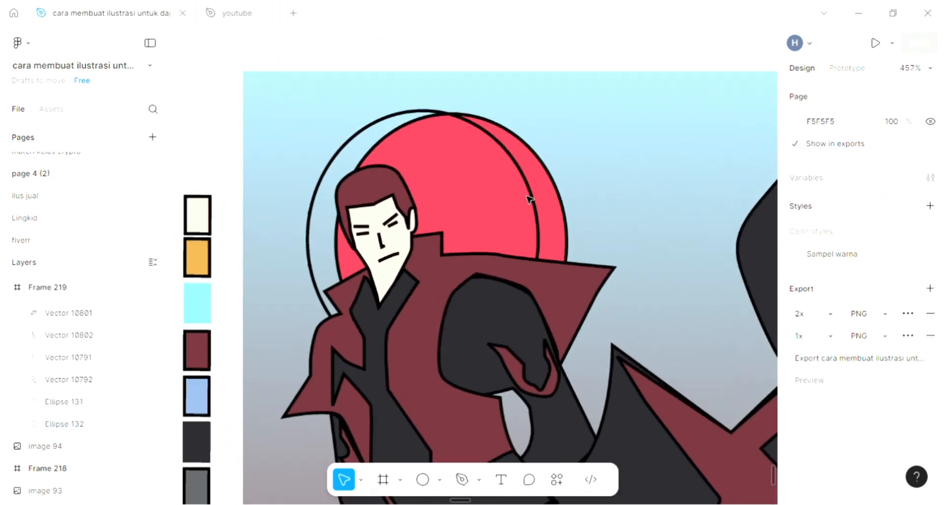
left_click(333, 167)
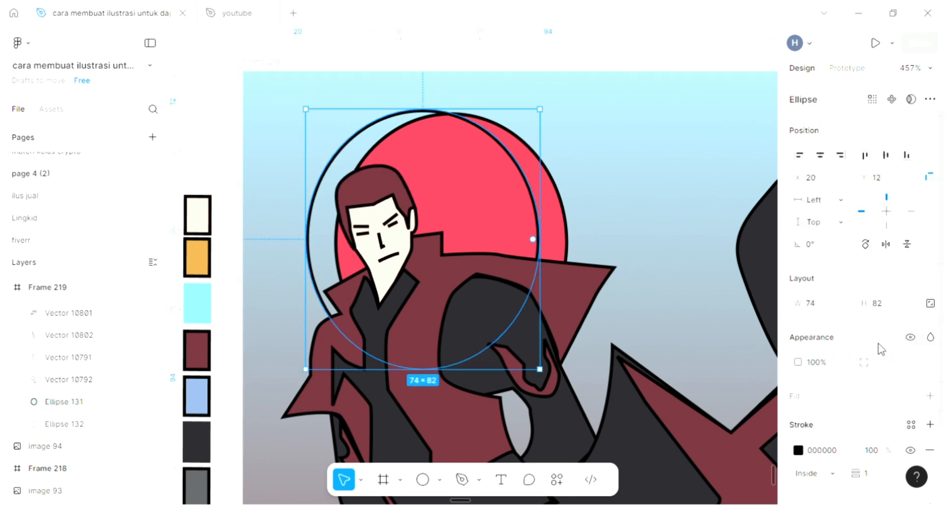
left_click(930, 396)
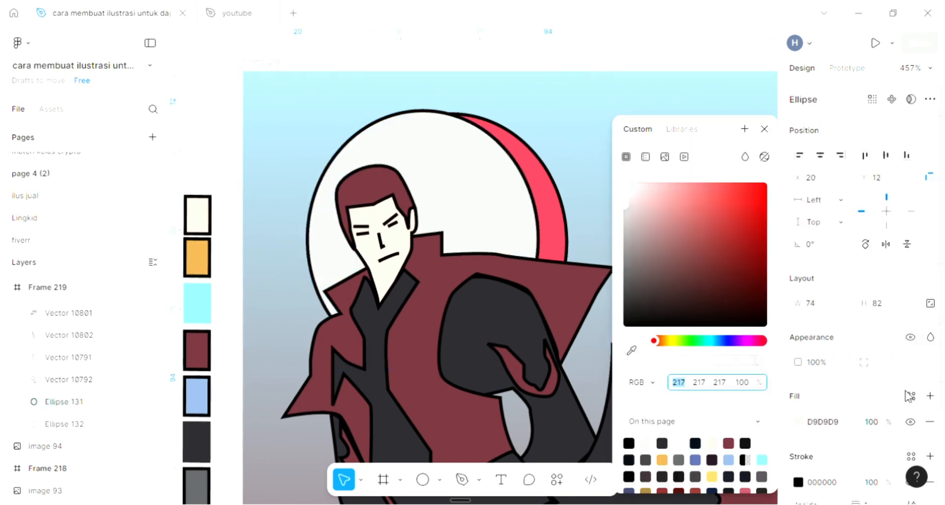
left_click(765, 130)
mouse_move(506, 208)
left_mouse_down()
mouse_move(546, 213)
mouse_move(565, 228)
mouse_move(501, 213)
left_mouse_up()
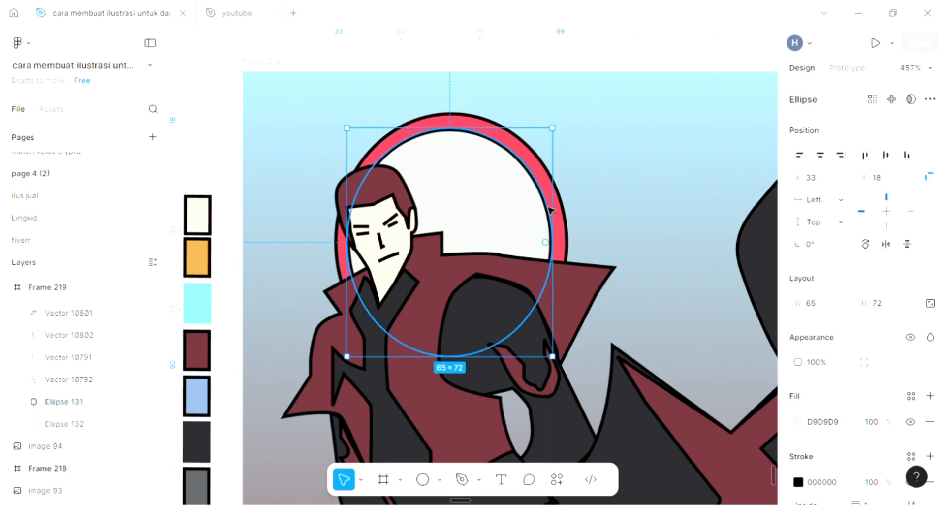
Step: Shrink the inner ellipse to 62 × 68 at X 34, Y 20, widening the red ring
key("Escape")
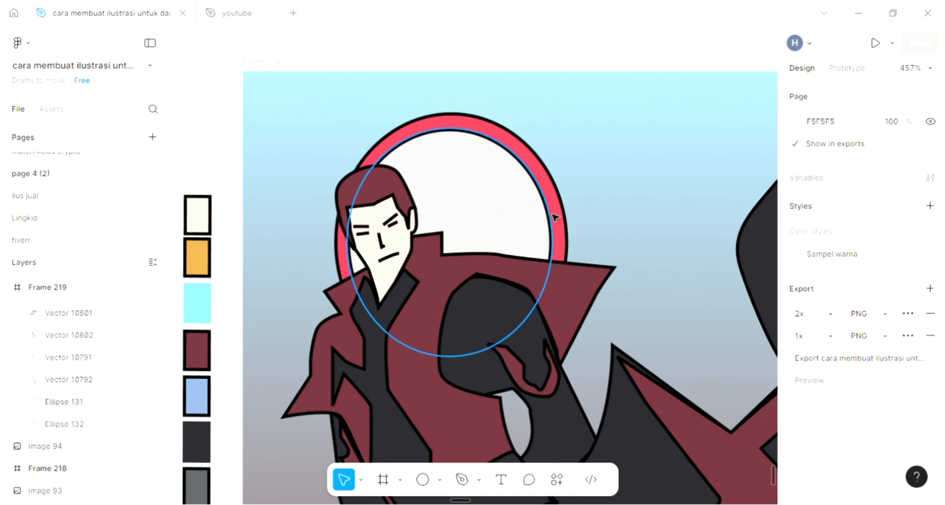
left_click(555, 217)
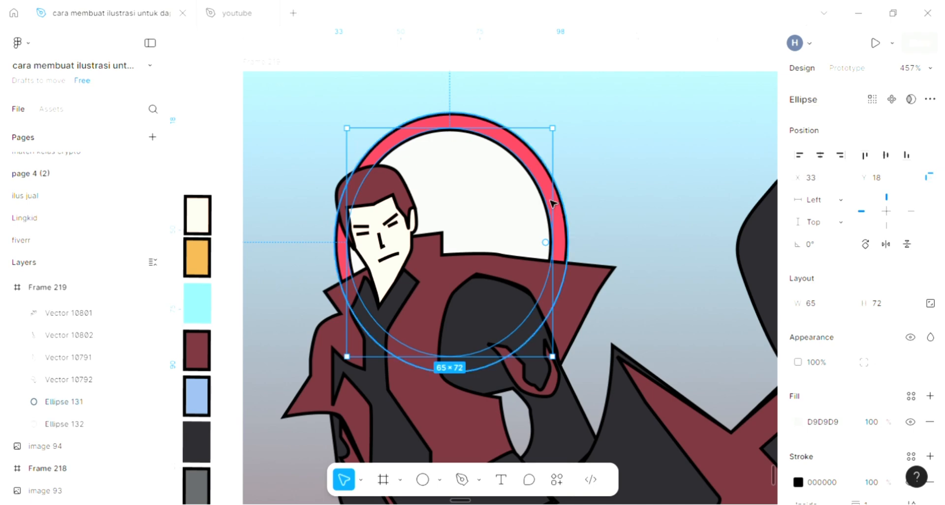
left_click_drag(556, 213, 514, 224)
Step: Fill the inner ellipse with light blue RGB 165 208 225 sampled from the sky
key("i")
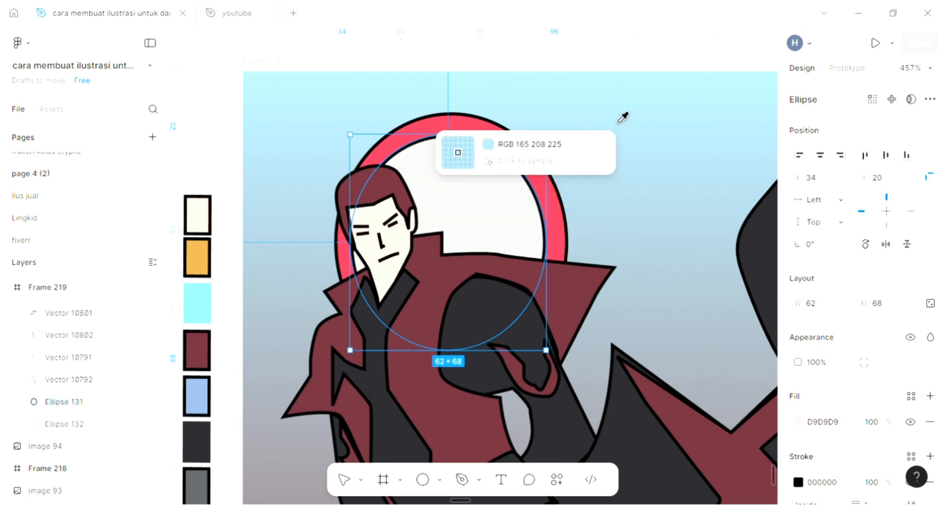
left_click(622, 116)
key("Escape")
key("Escape")
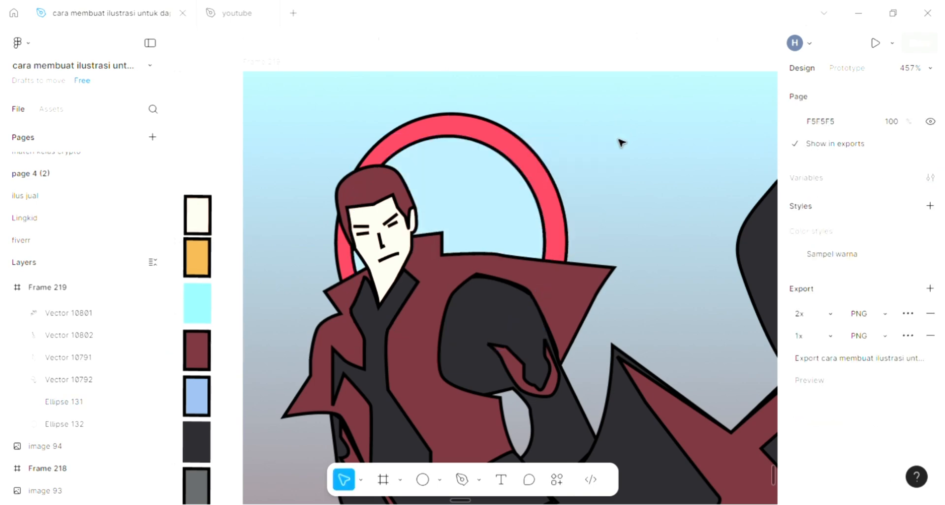
Step: Draw a curved black line with the Pen tool down the right part of the dark rounded shape, from its upper edge to the red band
scroll(495, 301, "down", 3)
scroll(495, 301, "right", 2)
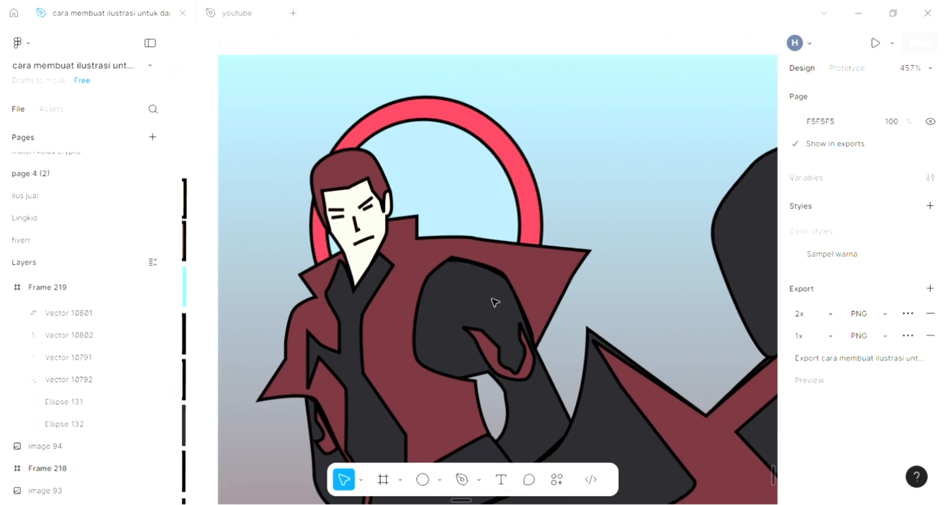
scroll(494, 303, "down", 3)
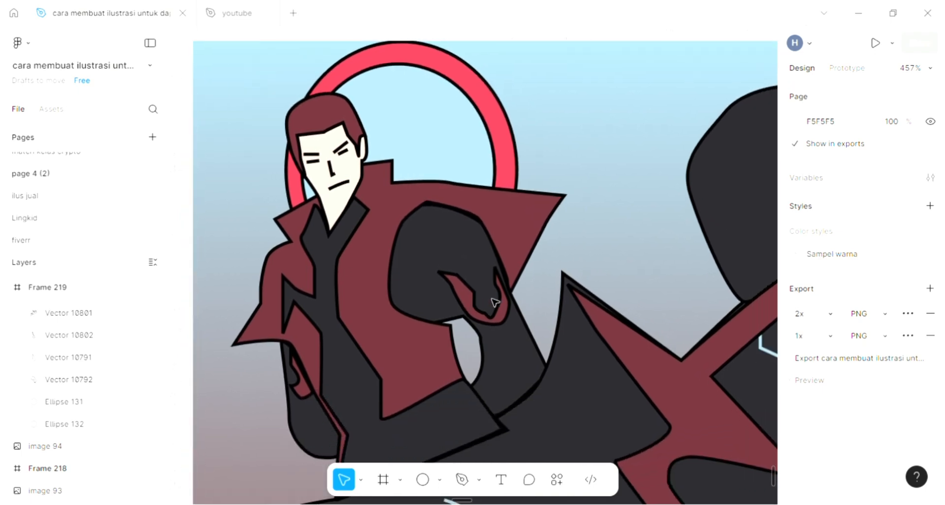
scroll(495, 302, "down", 2)
scroll(494, 303, "right", 3)
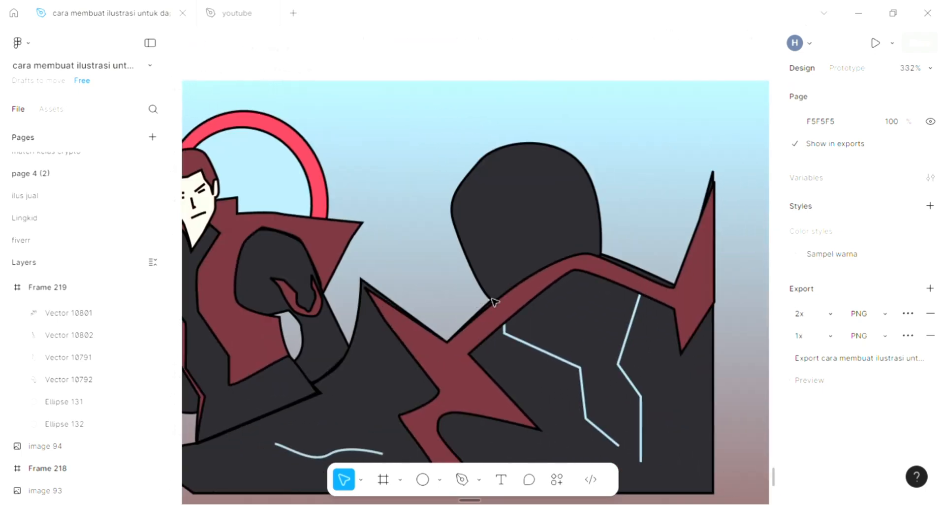
scroll(603, 237, "up", 1)
scroll(603, 236, "up", 3)
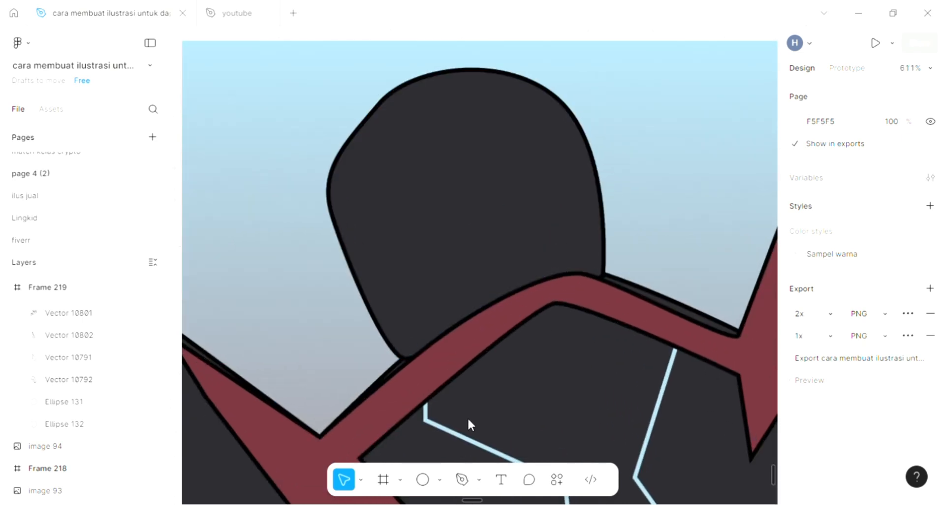
key("p")
scroll(449, 291, "up", 1)
left_click(503, 87)
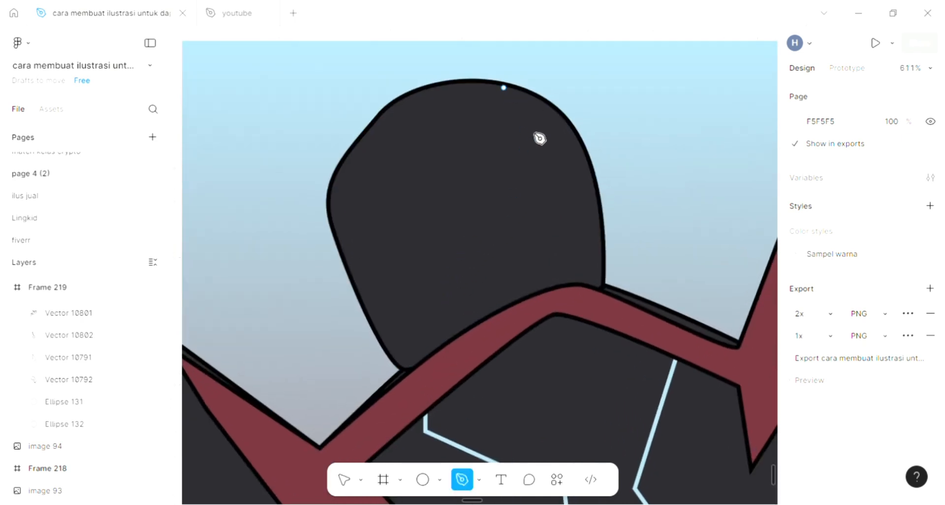
left_click(573, 282)
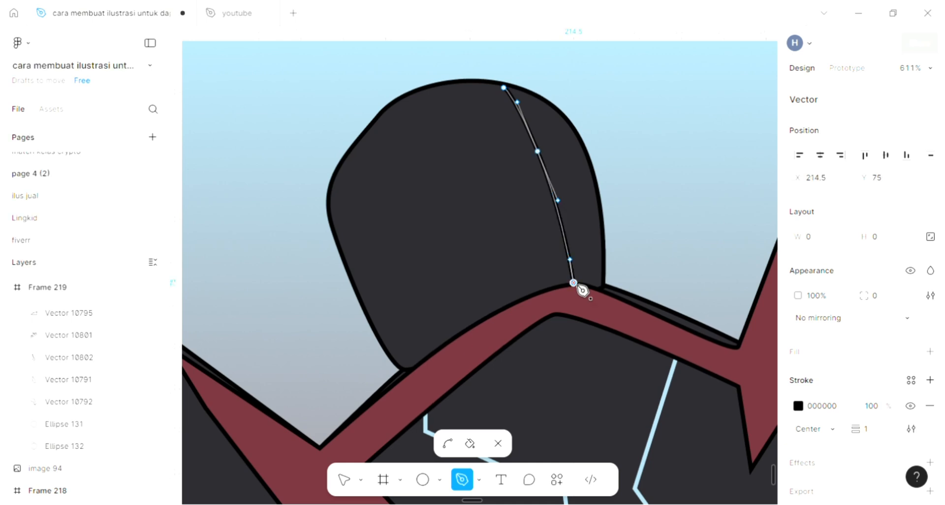
key("Escape")
left_click(469, 111)
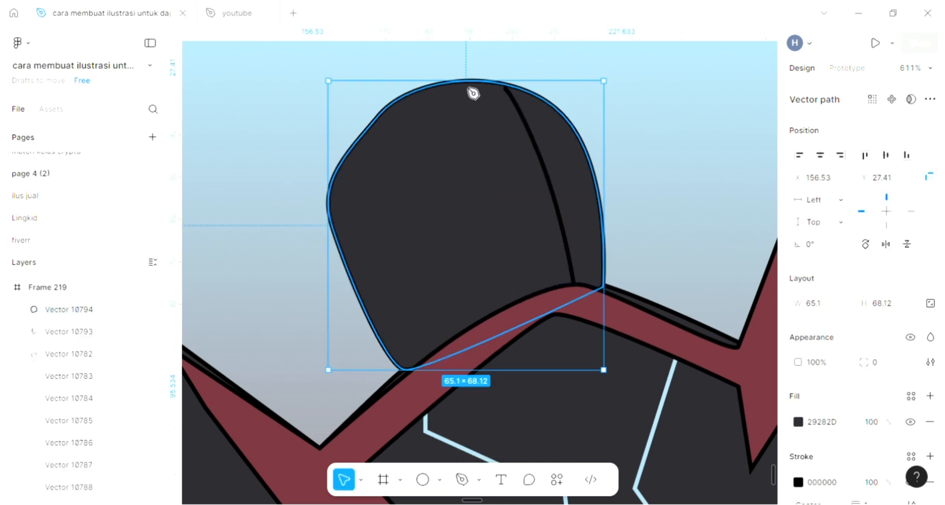
Step: Draw a second curved black line down the middle of the dark rounded shape, roughly parallel to the first
key("p")
left_click(460, 81)
left_click_drag(501, 174, 514, 215)
left_click(523, 299)
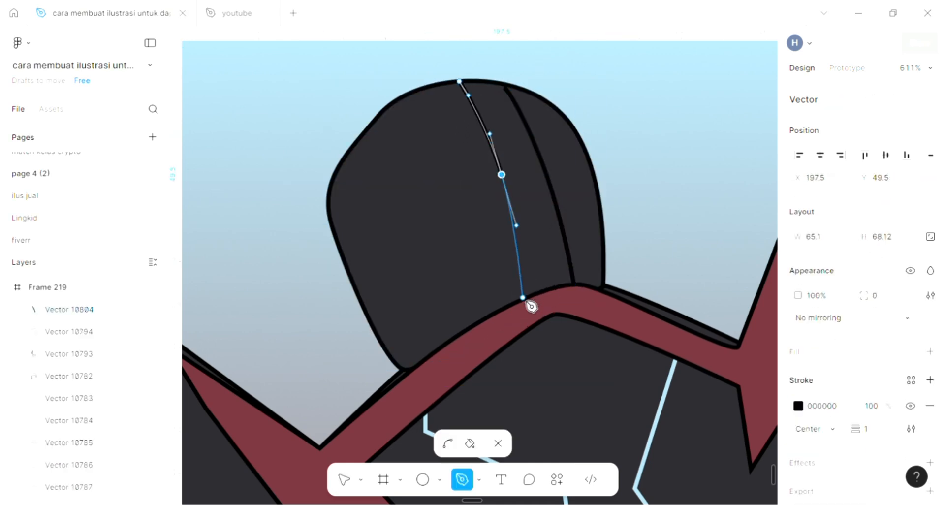
key("Escape")
key("Escape")
Step: Draw a third curved black line from the upper left edge of the dark rounded shape down to the red band
key("p")
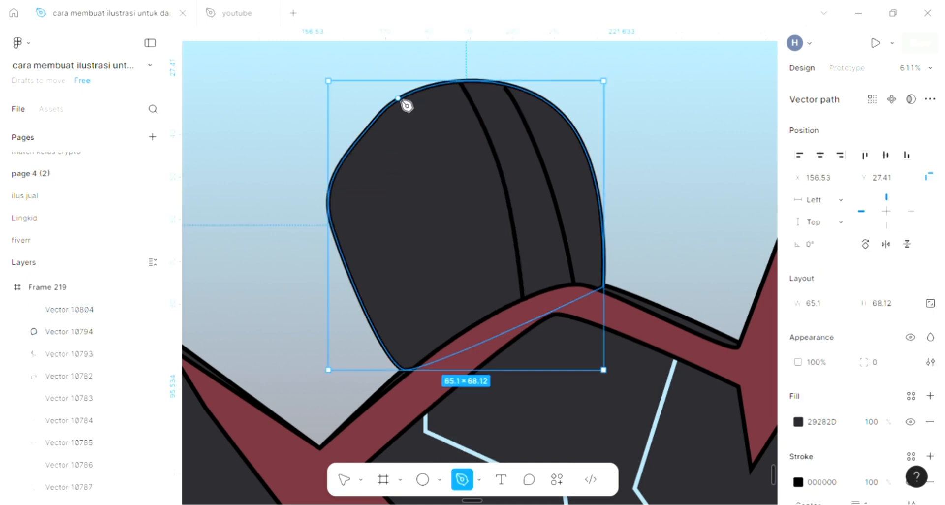
left_click(398, 100)
left_click_drag(455, 238, 471, 273)
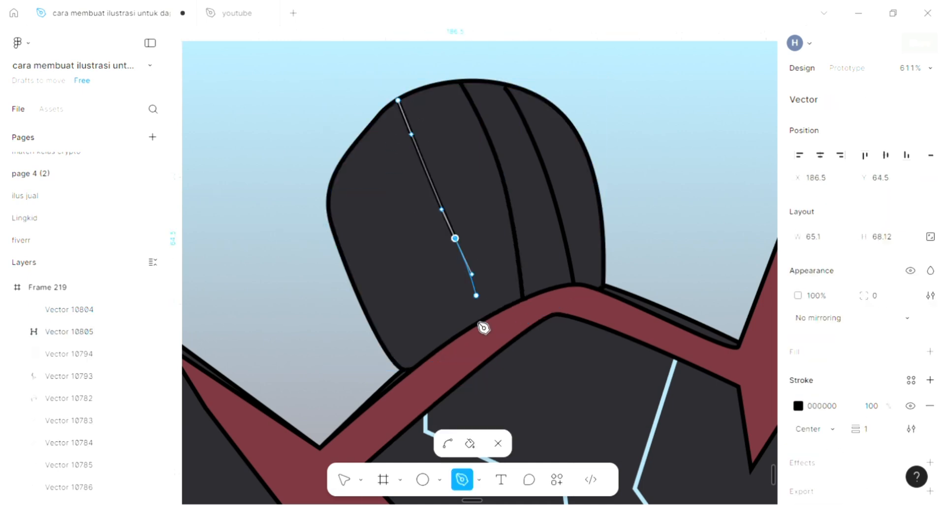
left_click(476, 323)
key("Escape")
key("Escape")
left_click(378, 187)
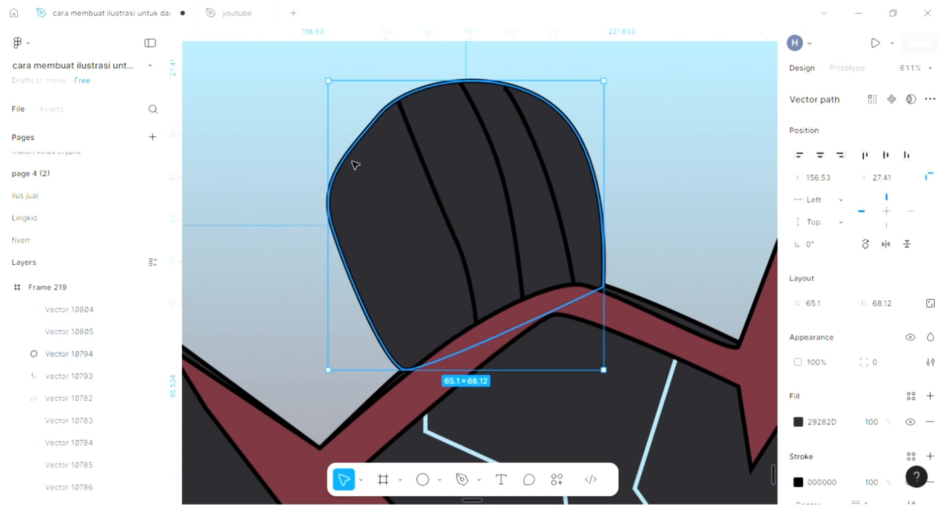
Step: Draw a fourth curved black line, about 20.5 × 45.5, near the left edge of the dark rounded shape
key("p")
left_click(347, 160)
left_click_drag(398, 261, 413, 308)
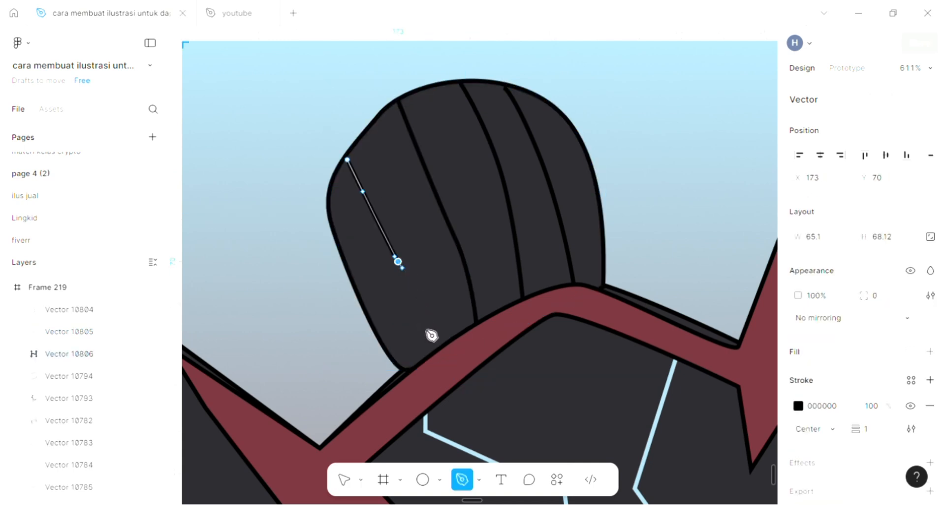
left_click(432, 351)
key("Escape")
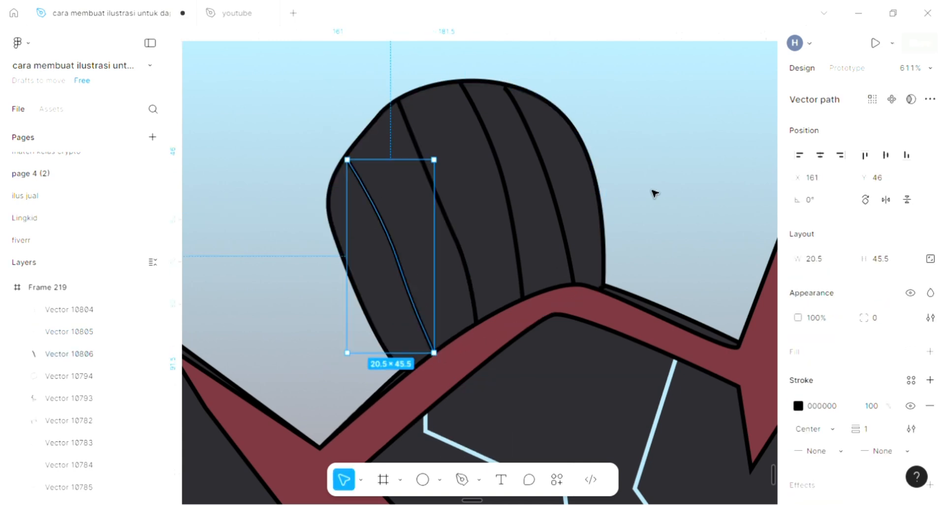
key("Escape")
key("shift+1")
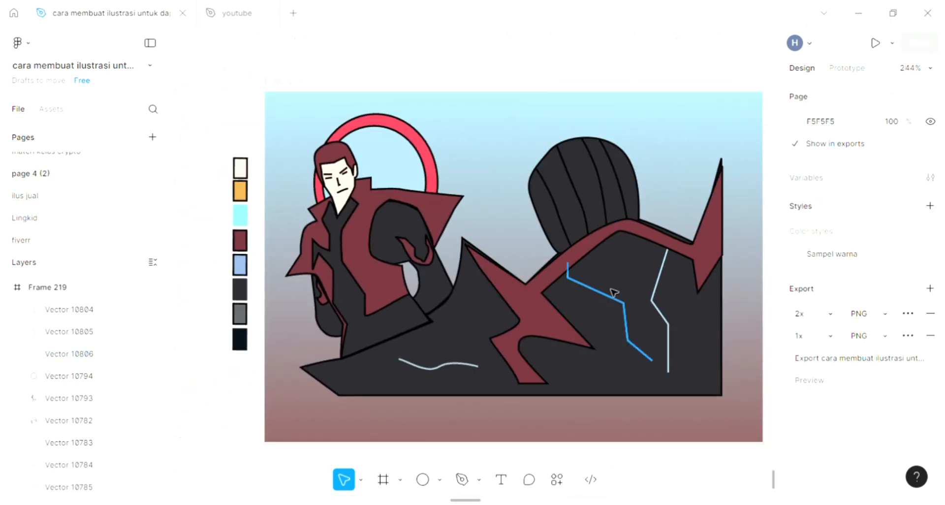
Step: Draw a bent black fold line, about 30 × 15, across the man's dark upper sleeve above the hand
scroll(612, 237, "up", 1)
scroll(612, 238, "up", 2)
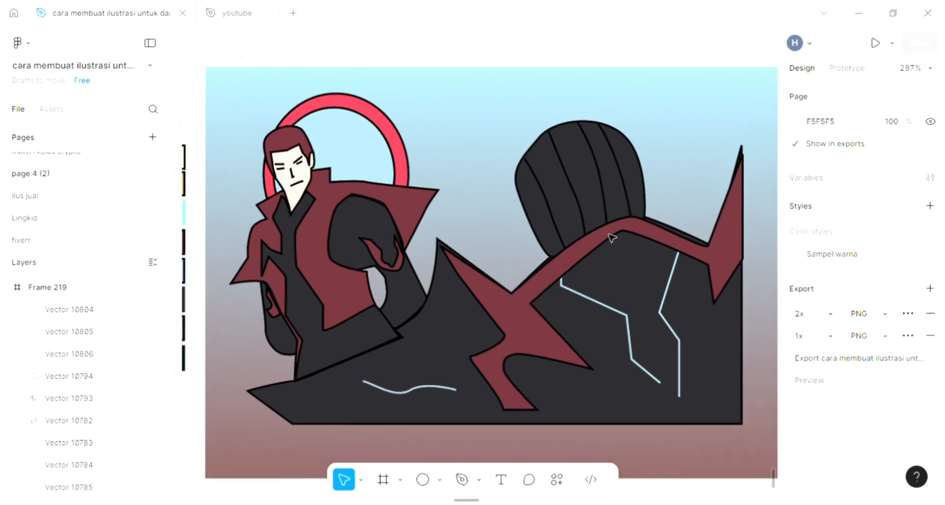
scroll(607, 270, "down", 1)
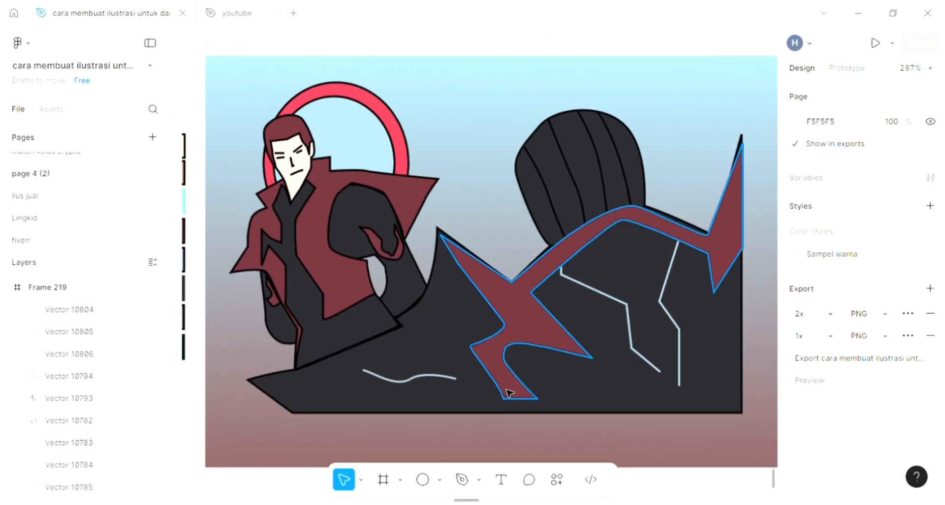
left_click(462, 479)
scroll(401, 361, "left", 2)
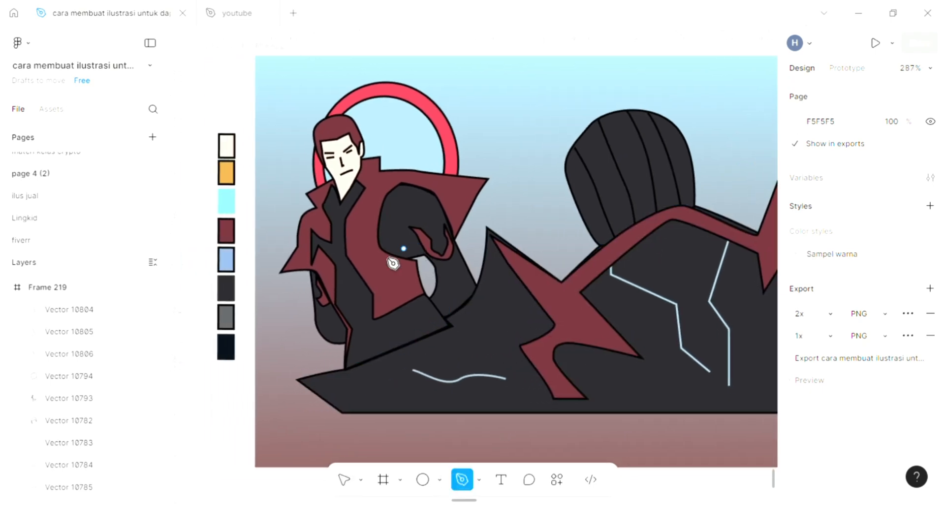
scroll(393, 263, "up", 5)
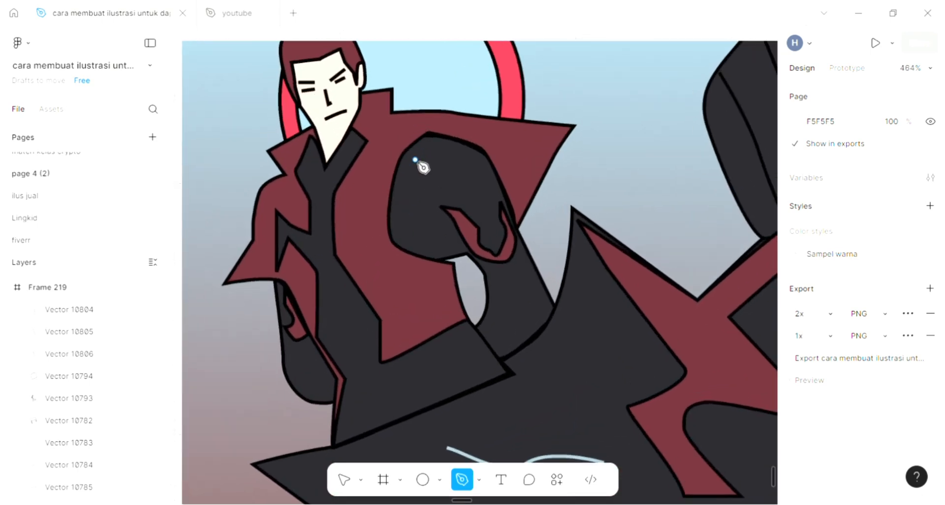
scroll(413, 163, "up", 2)
left_click(400, 161)
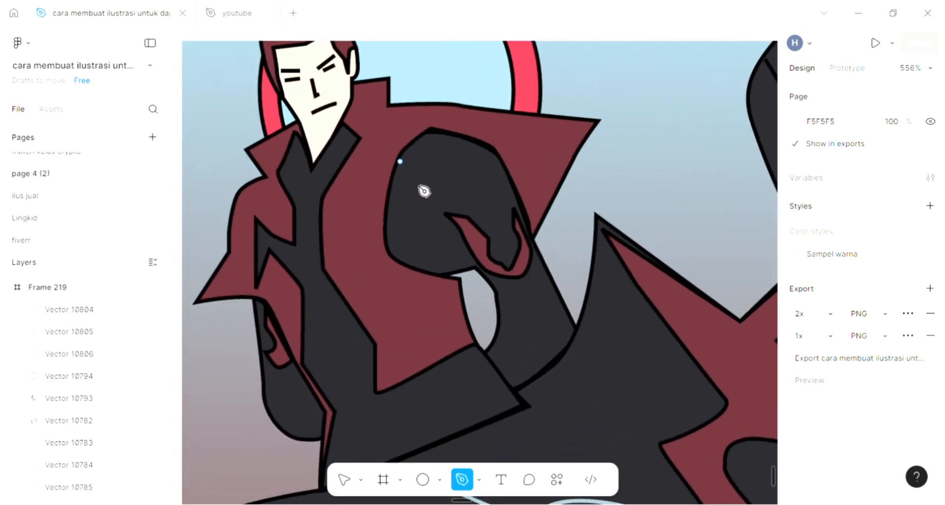
left_click(444, 205)
left_click_drag(496, 219, 511, 195)
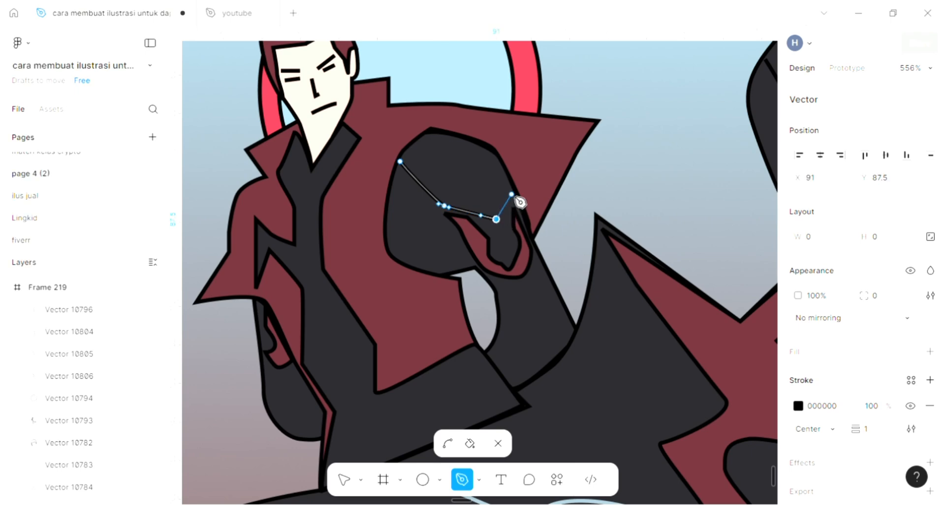
left_click(515, 191)
key("Escape")
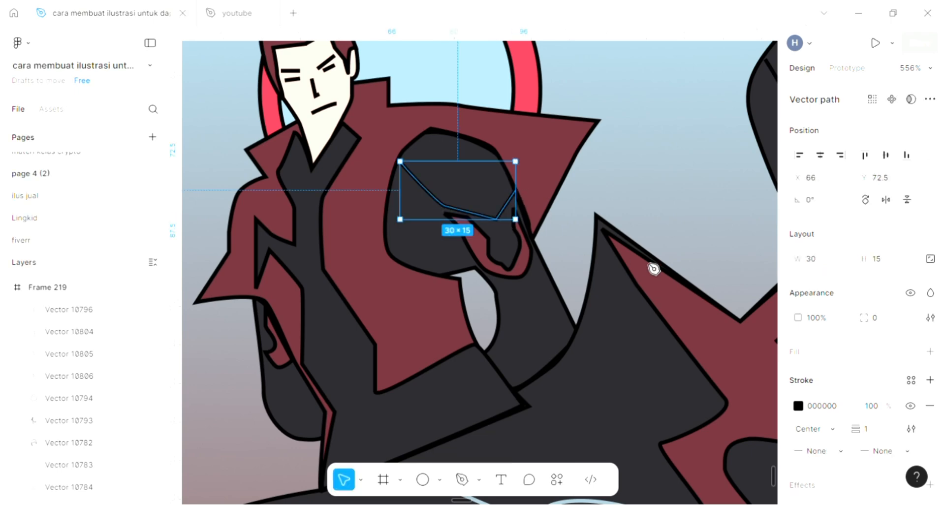
left_click(671, 193)
Step: Draw a shallow V-shaped line, about 106.5 × 12.61, along the lower left of the dark garment beneath the wavy light blue line
scroll(672, 192, "down", 2)
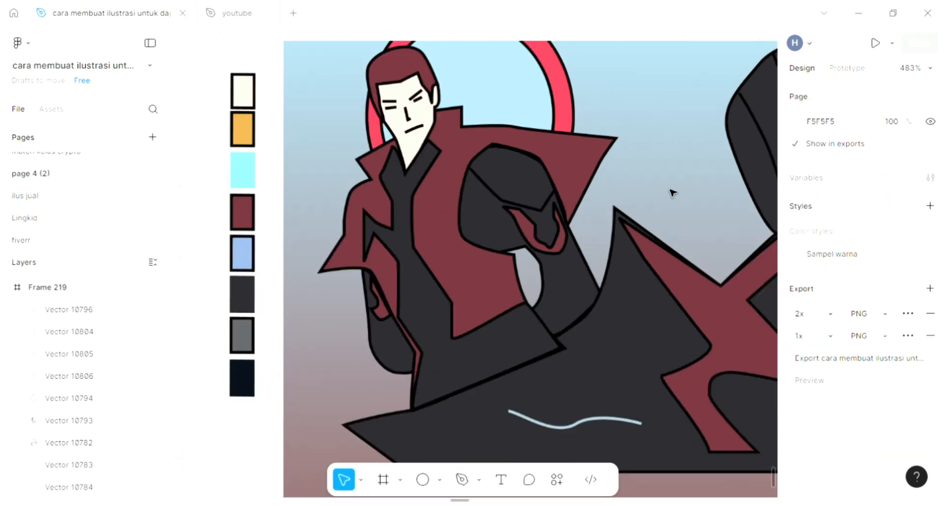
scroll(670, 192, "down", 2)
scroll(577, 293, "up", 1)
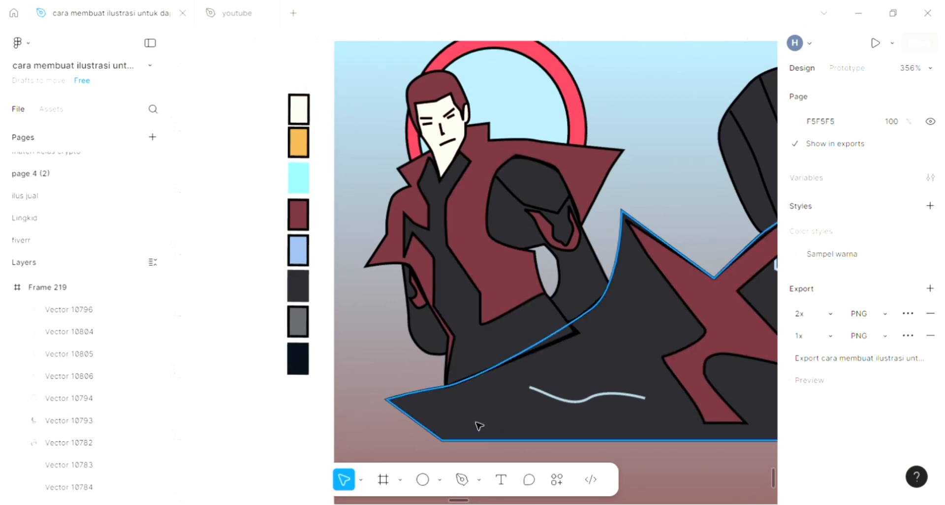
left_click(461, 479)
scroll(463, 458, "down", 2)
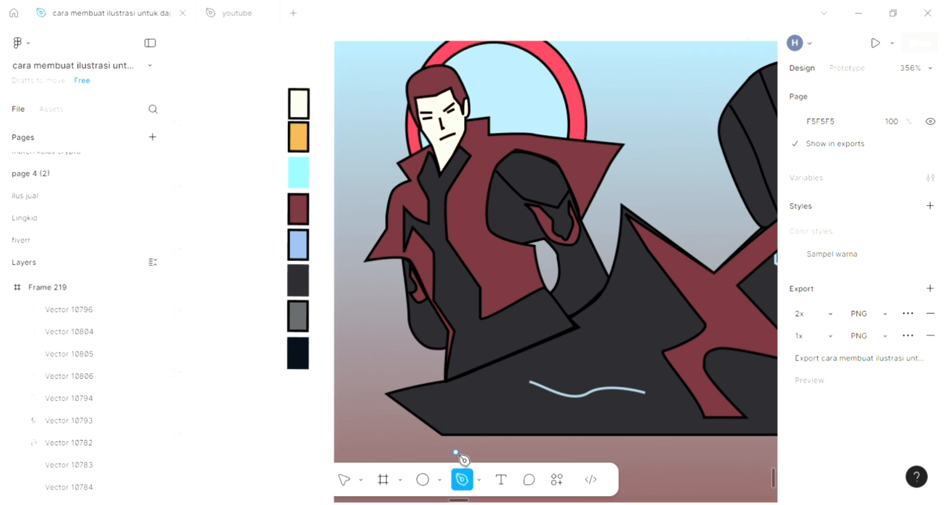
scroll(462, 455, "right", 2)
scroll(456, 447, "down", 1)
scroll(456, 446, "right", 3)
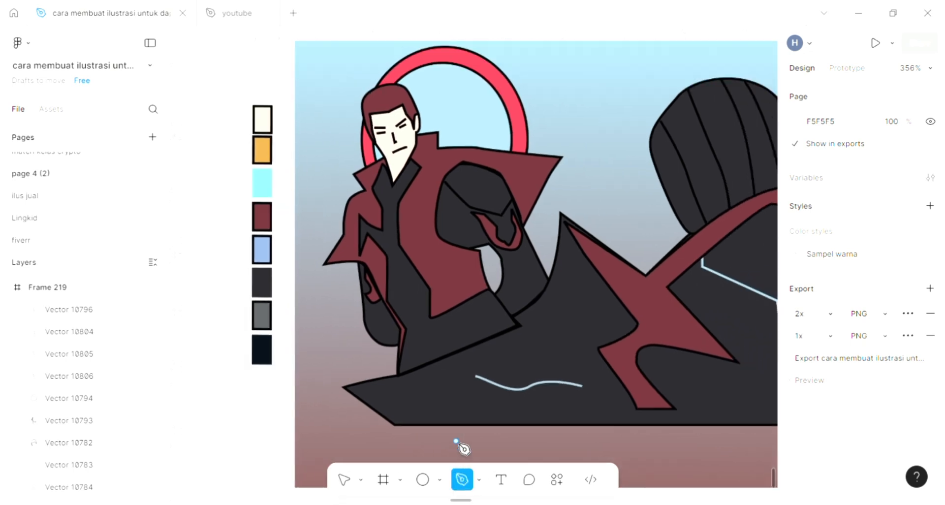
left_click(318, 386)
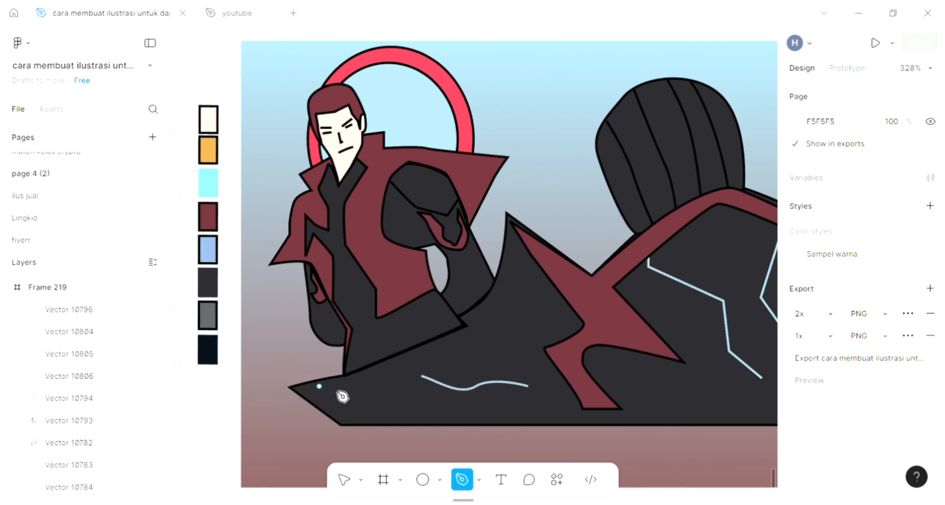
left_click_drag(440, 415, 452, 412)
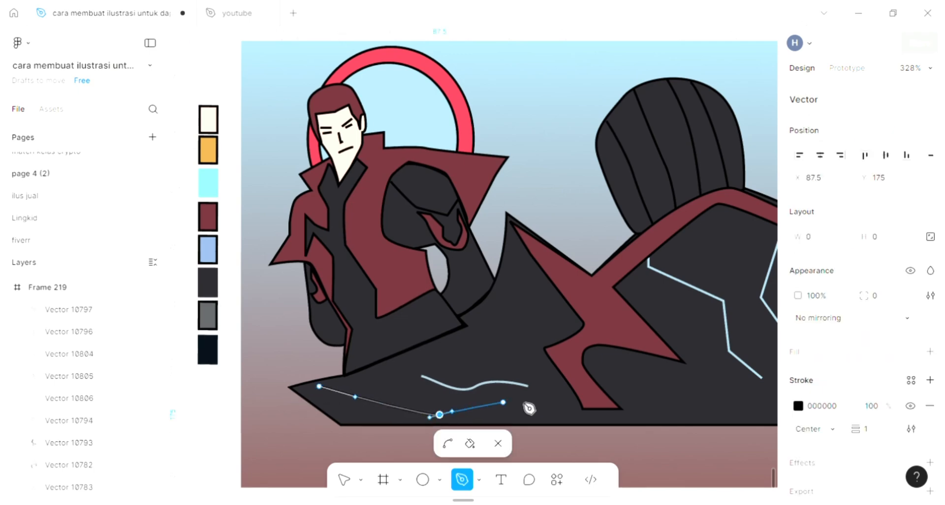
left_click(561, 394)
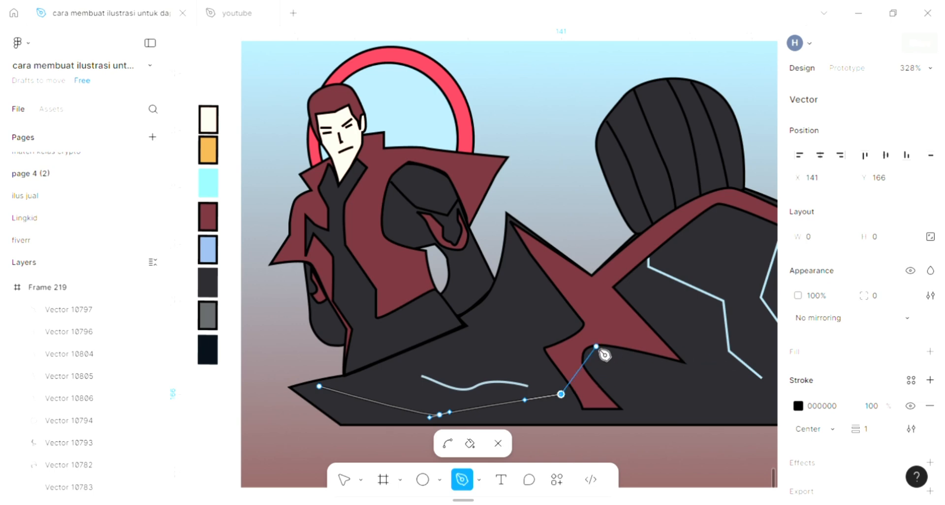
key("Escape")
key("Escape")
Step: Recolour the new V-shaped line's stroke to 9BABB6 by sampling the background sky
key("i")
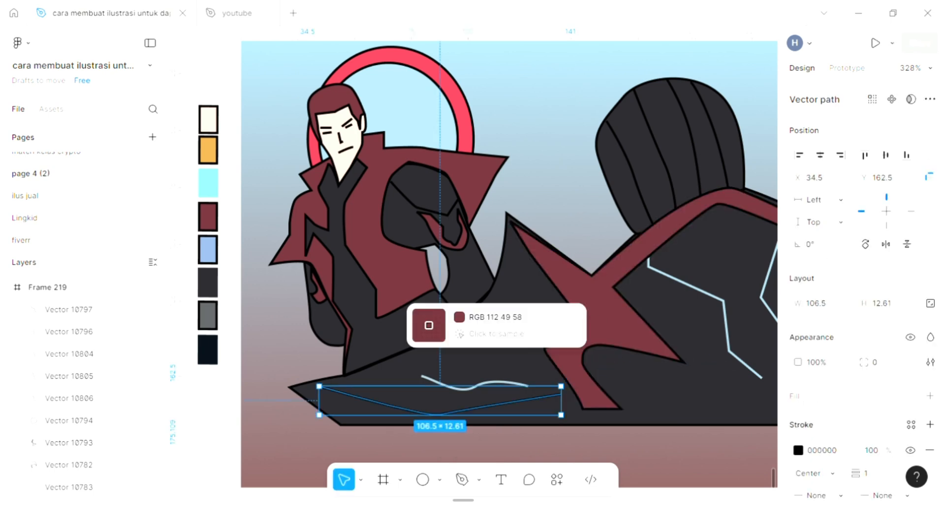
left_click(579, 236)
scroll(578, 235, "down", 1)
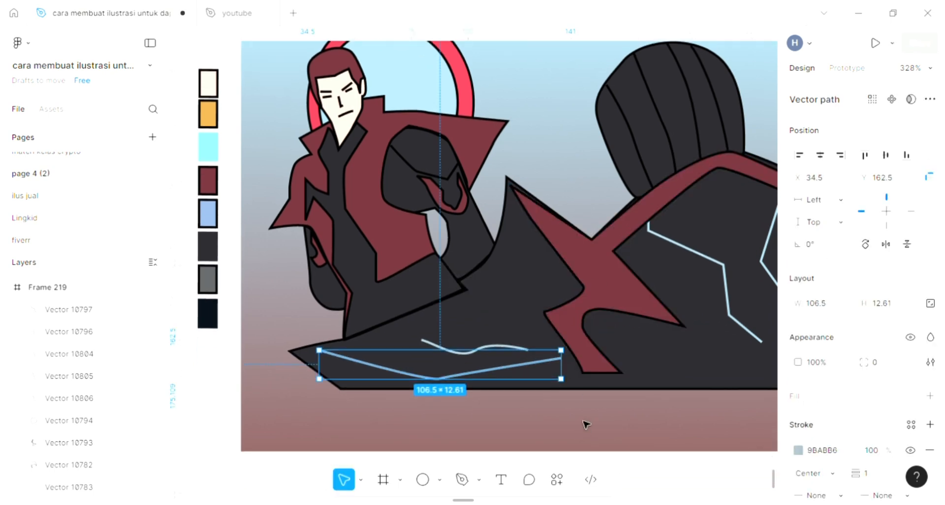
key("Escape")
Step: Draw a bent grey-blue line, about 37.5 × 35, on the dark garment beside the pointed red stripe, curving its lower segment
scroll(587, 373, "right", 5)
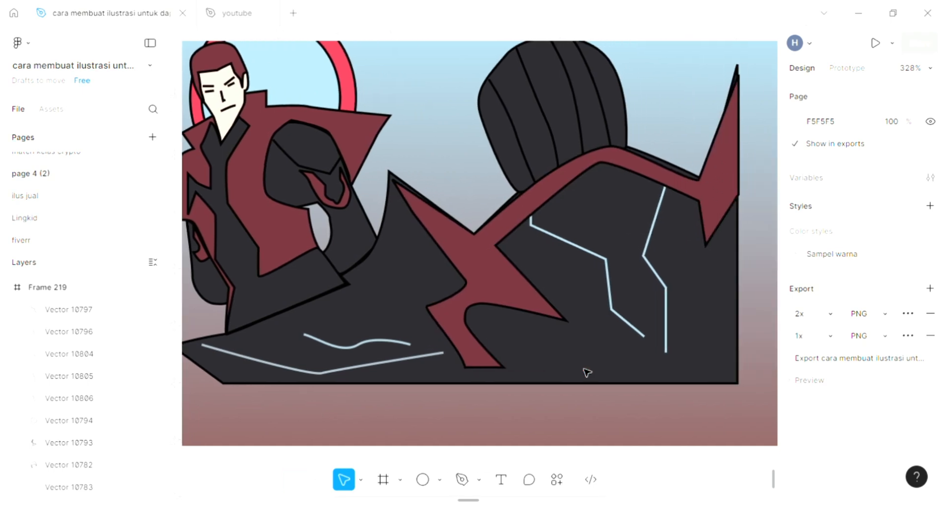
left_click(461, 480)
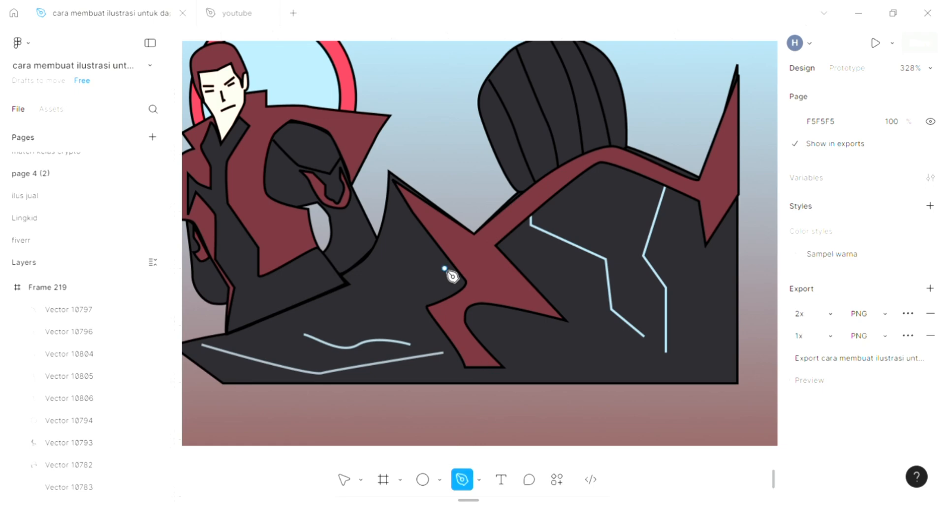
scroll(465, 262, "right", 1)
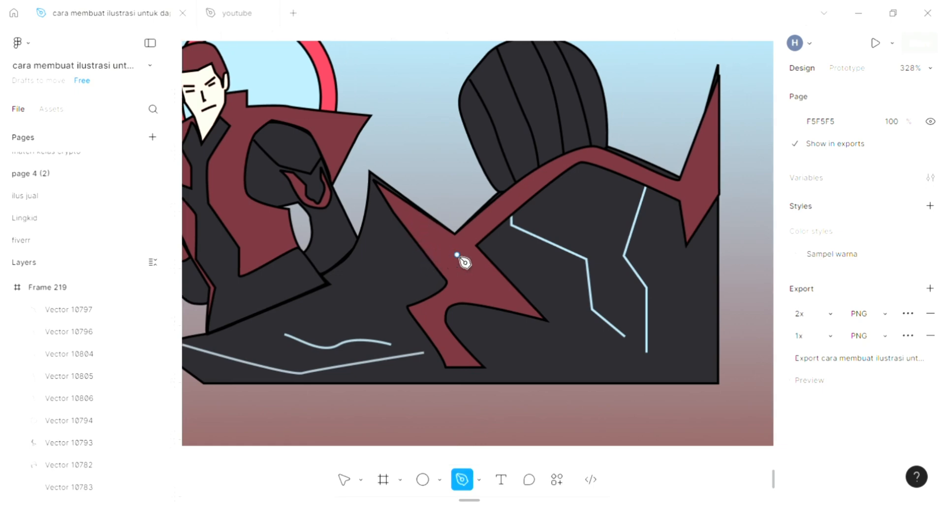
scroll(457, 256, "right", 1)
left_click(371, 221)
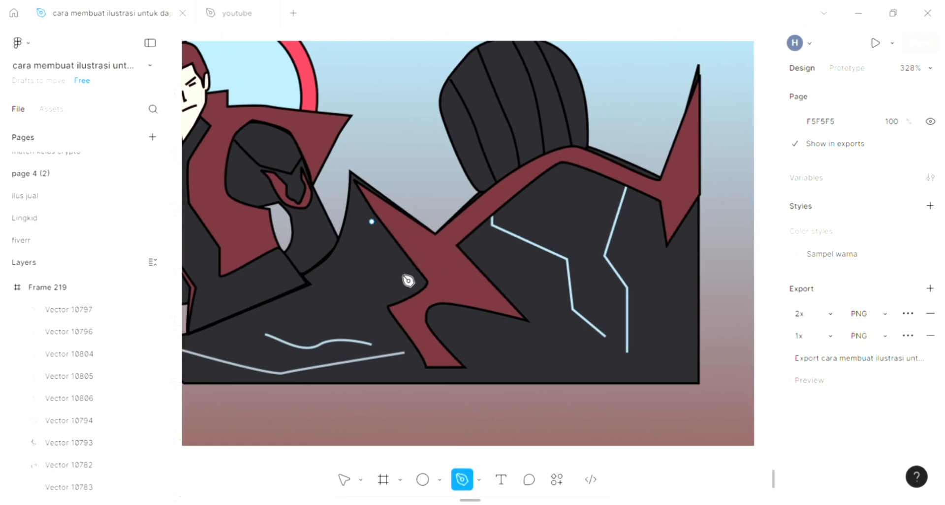
left_click(400, 273)
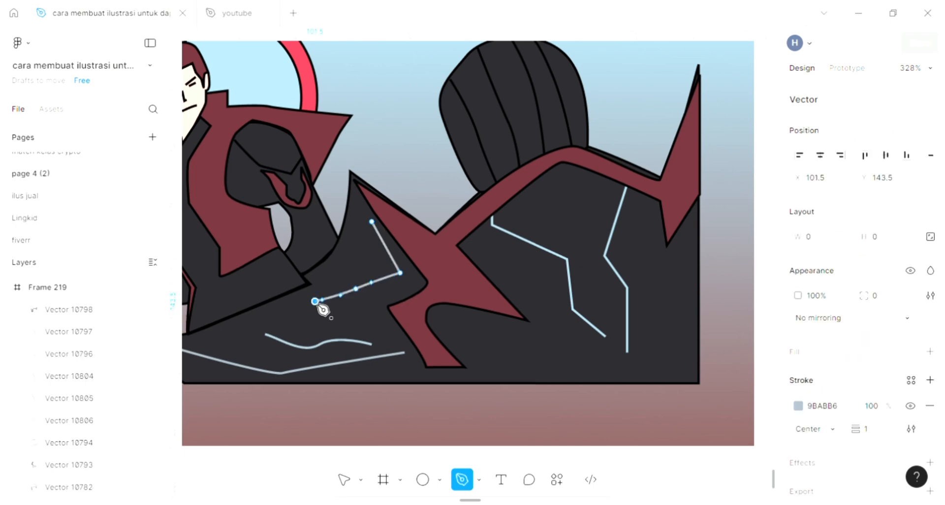
left_click_drag(314, 301, 362, 308)
key("Escape")
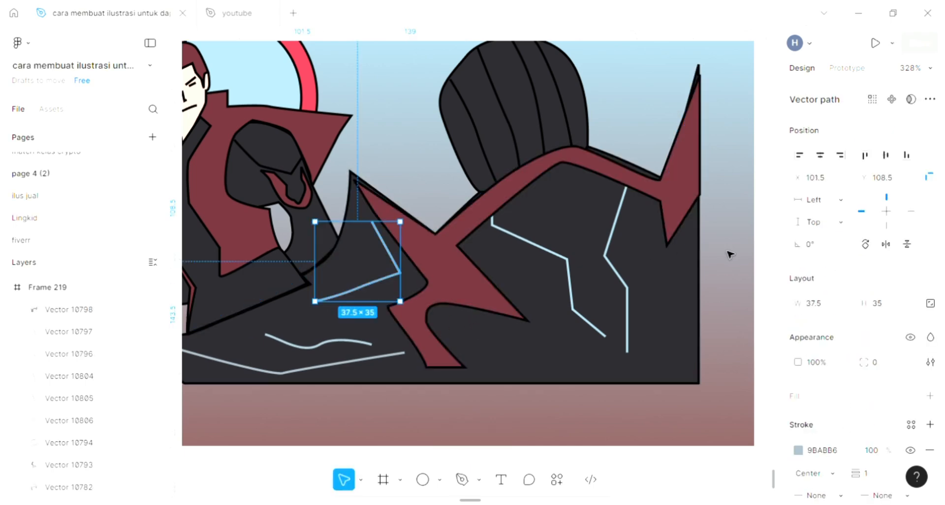
key("Escape")
Step: Draw a closed four-point patch with a rounded corner, about 13.24 × 14.57, across the man's dark lower sleeve near the elbow
scroll(681, 262, "right", 1)
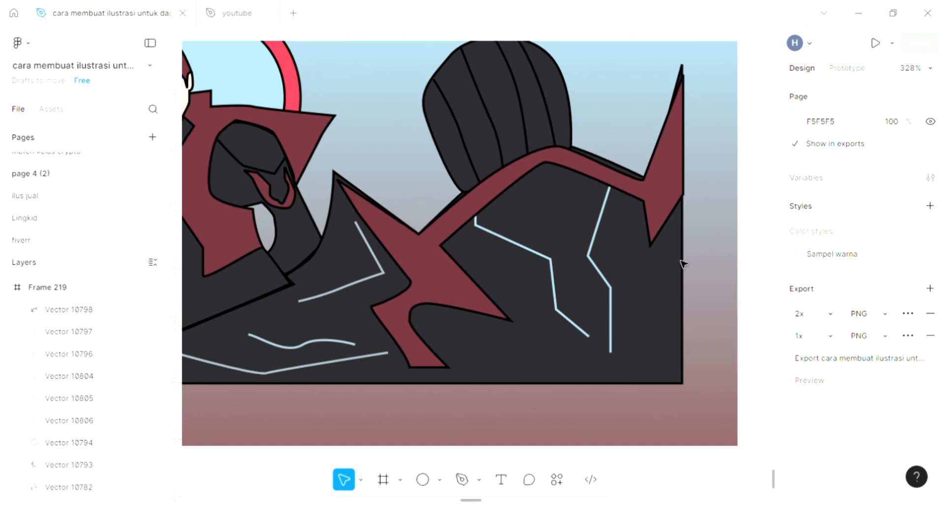
scroll(662, 285, "up", 1)
scroll(661, 285, "left", 6)
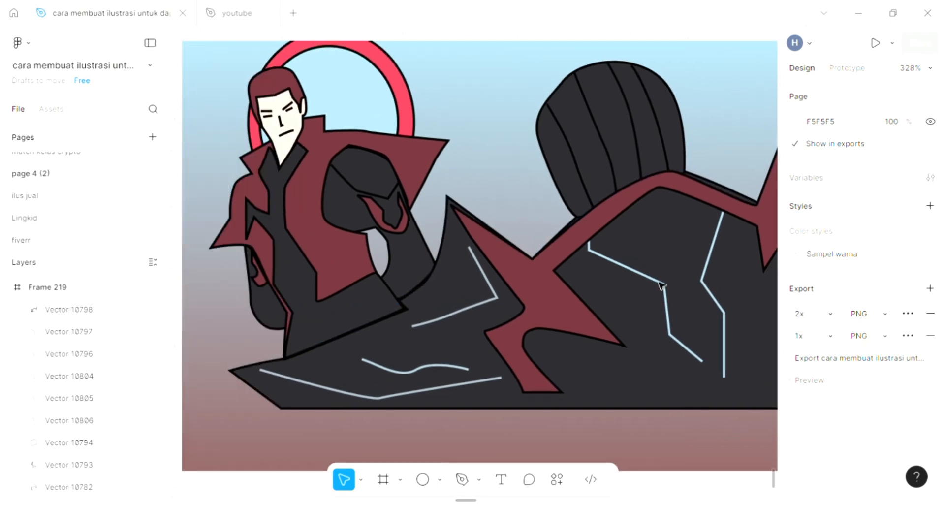
scroll(661, 285, "left", 2)
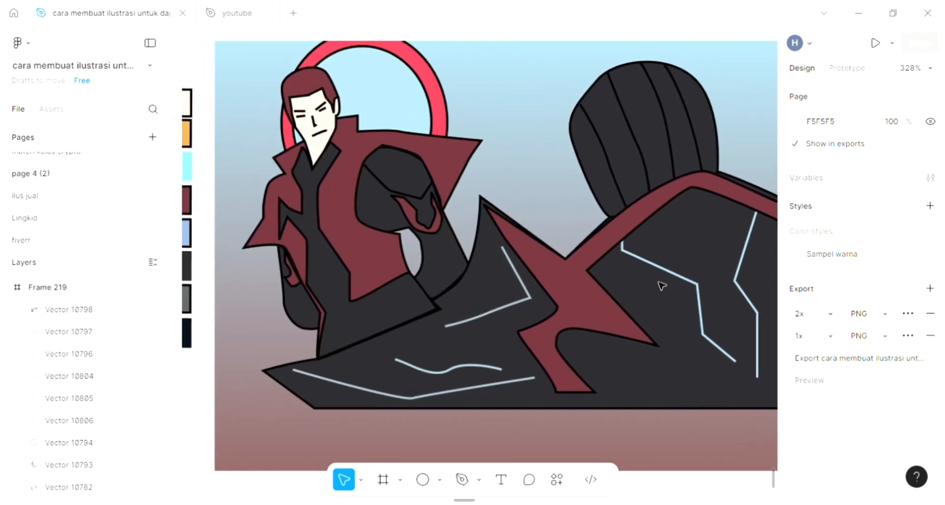
scroll(484, 304, "up", 2, "ctrl")
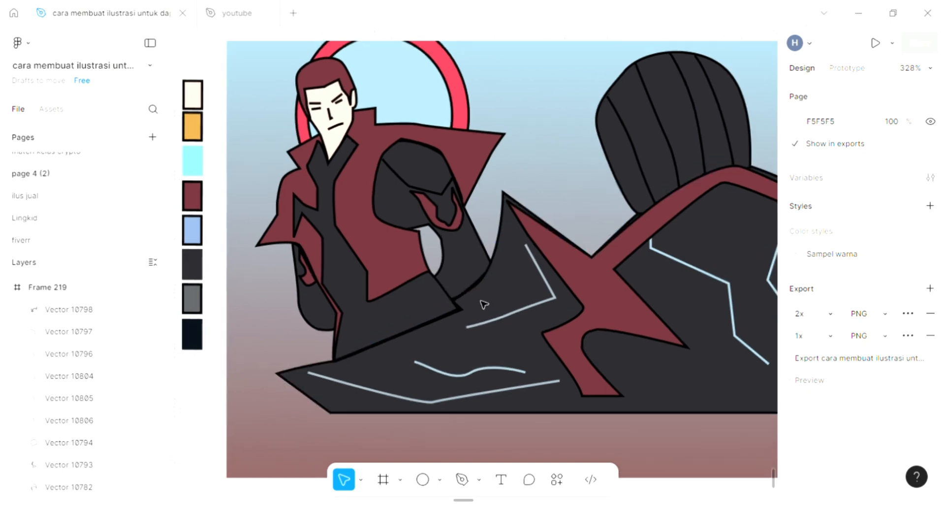
scroll(484, 304, "up", 3, "ctrl")
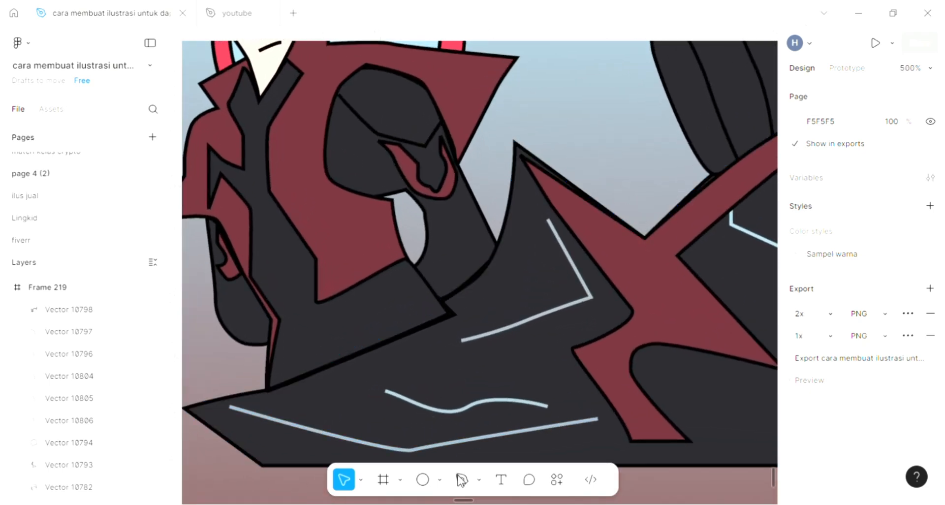
key("p")
scroll(434, 295, "up", 2)
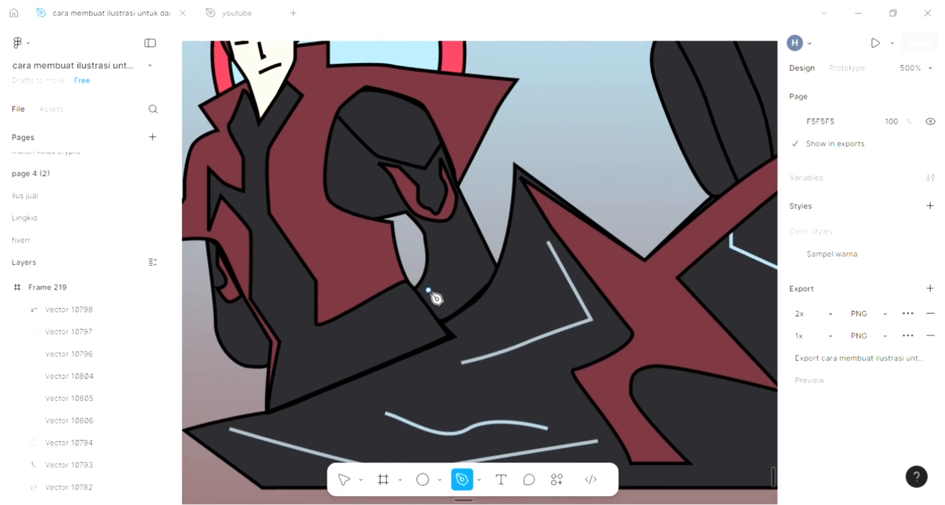
left_click(428, 291)
key("Escape")
left_click(422, 298)
left_click_drag(459, 268, 461, 292)
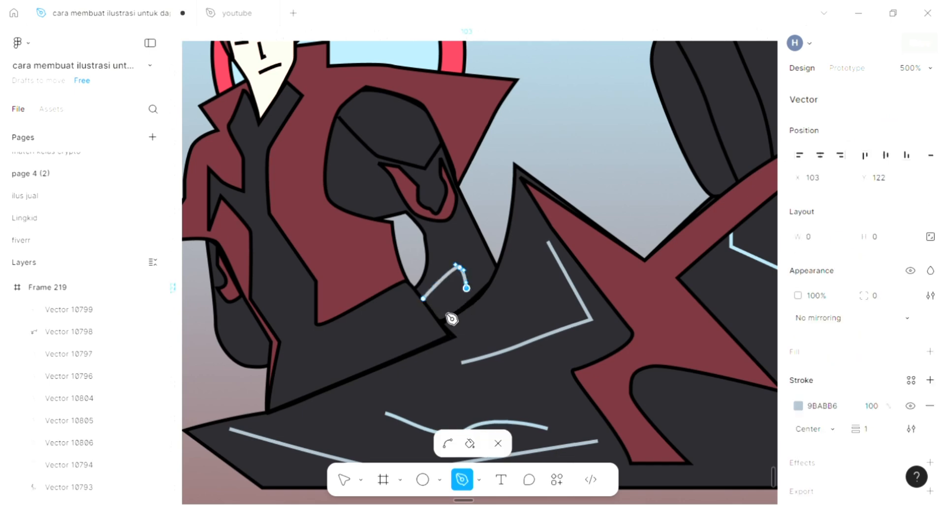
left_click(437, 317)
left_click(423, 298)
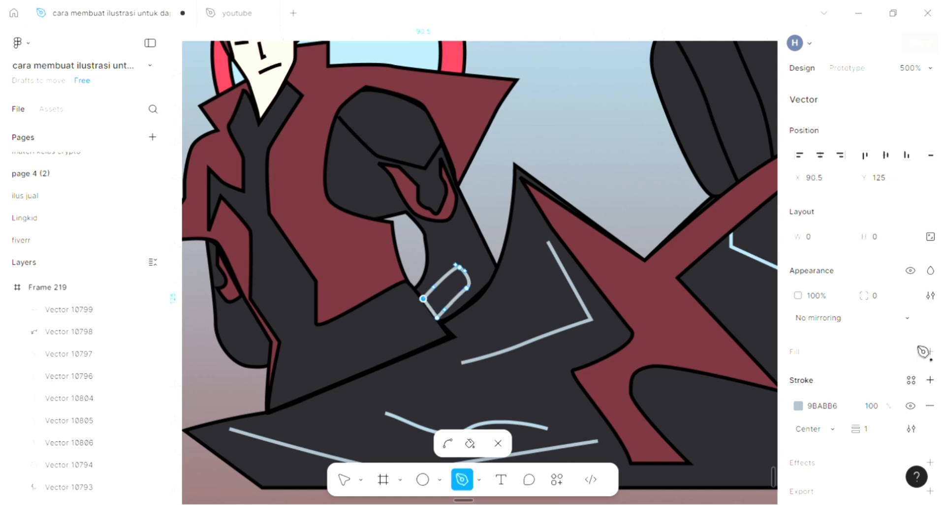
Step: Recolour the sleeve patch's stroke to 29282D by sampling the dark garment
left_click(797, 406)
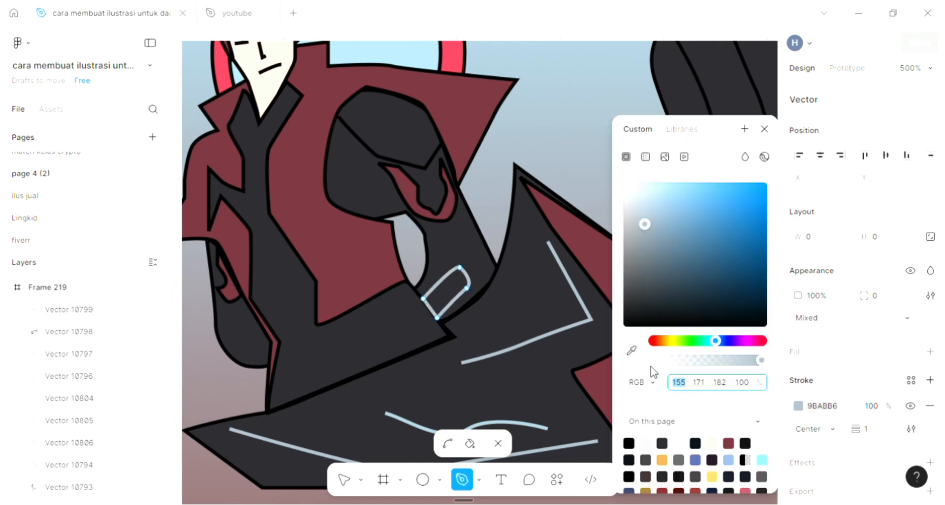
left_click(631, 351)
left_click(520, 302)
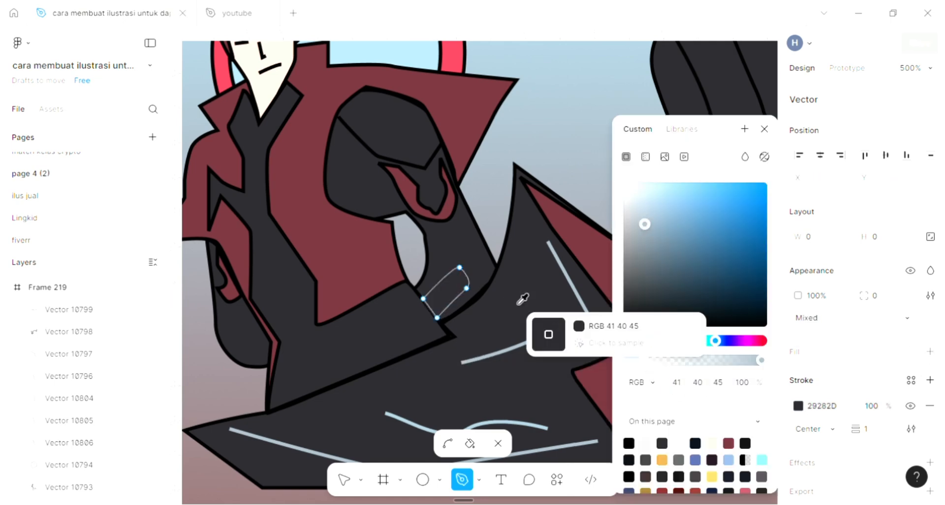
Step: Add a fill to the sleeve patch and set it to 70313A by sampling the dark red of the sleeve cuff
left_click(929, 351)
left_click(631, 350)
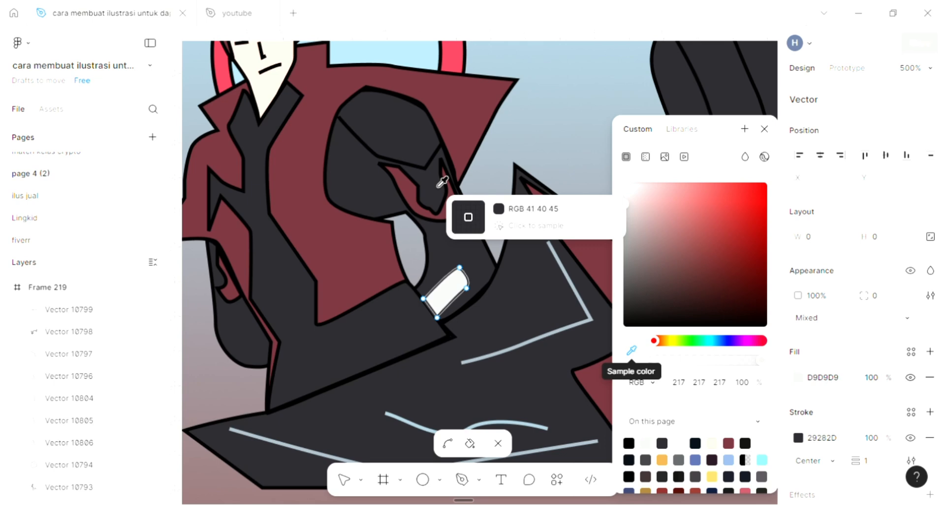
left_click(438, 185)
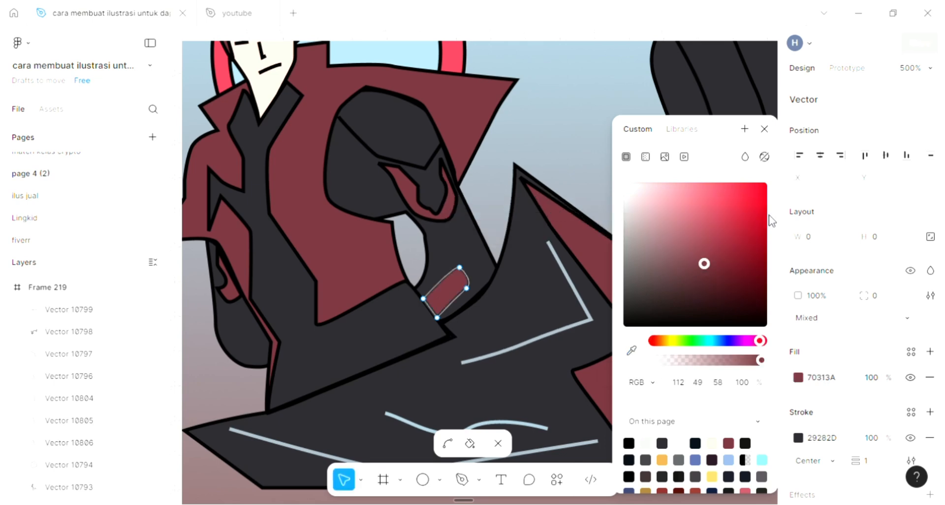
left_click(764, 130)
key("Escape")
key("Escape")
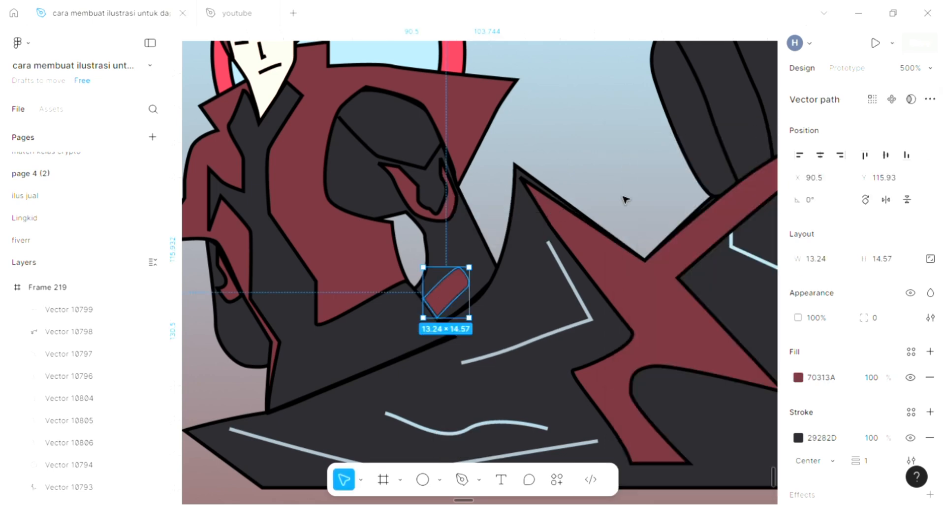
Step: Draw a curved chin line, about 10 × 2.94, beneath the man's mouth from one side of the jaw to the other
scroll(586, 292, "down", 3)
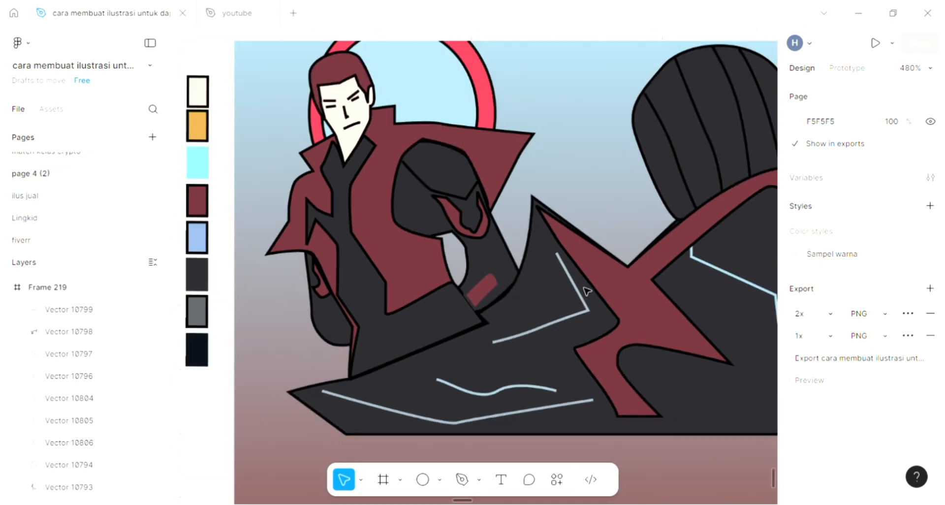
scroll(586, 292, "left", 2)
scroll(315, 126, "up", 5)
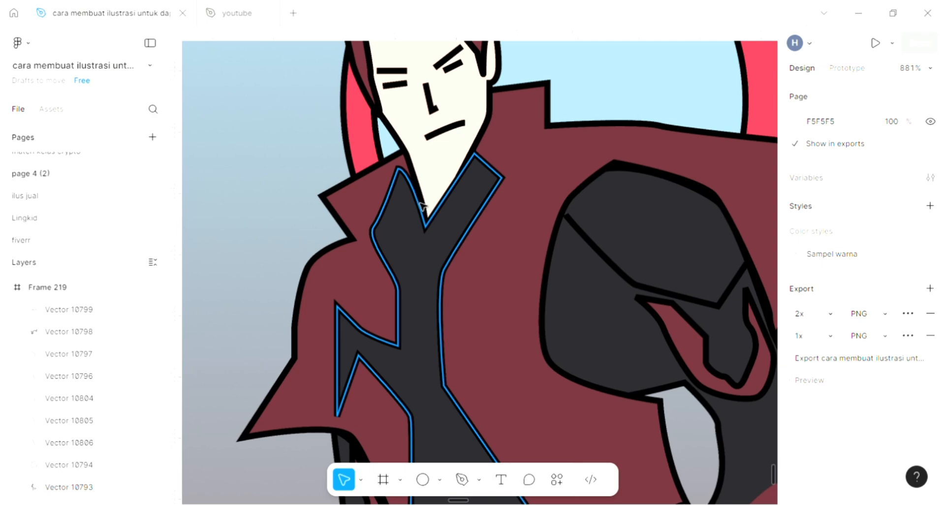
key("Escape")
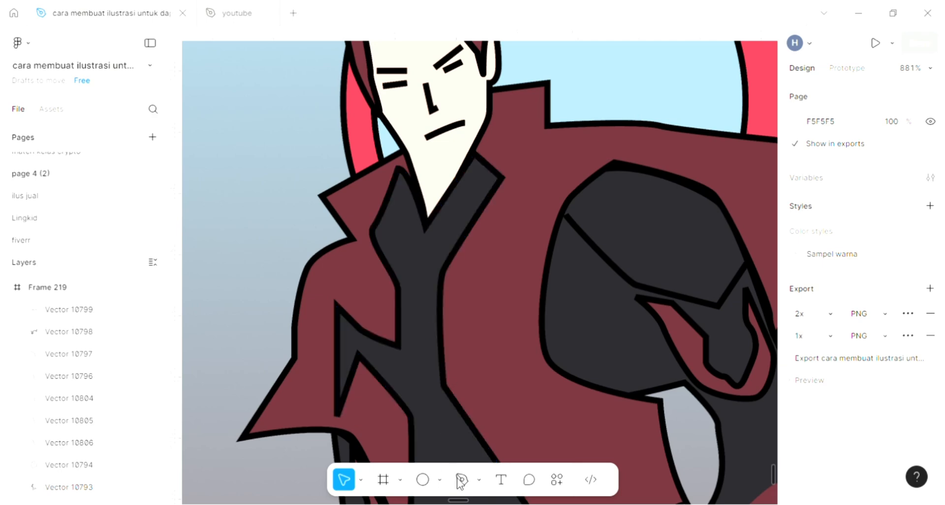
left_click(462, 480)
scroll(479, 254, "up", 3)
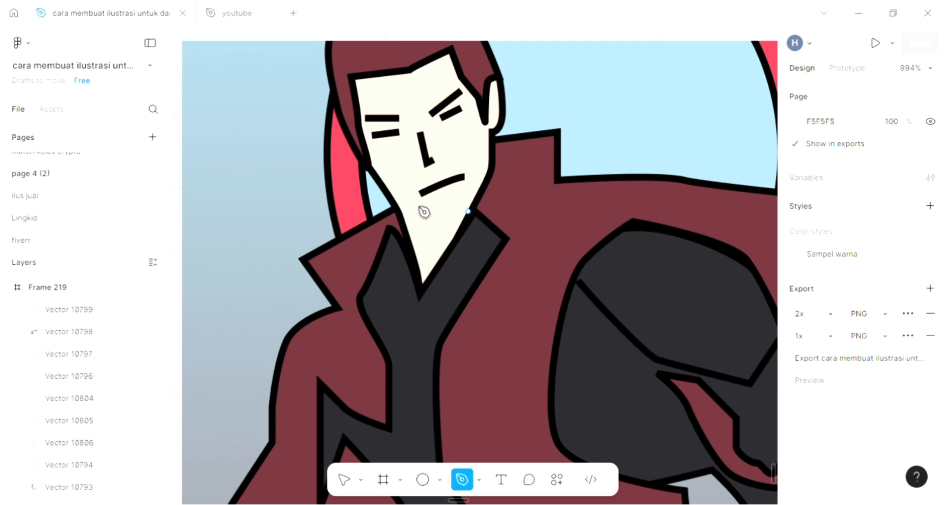
left_click_drag(399, 204, 383, 172)
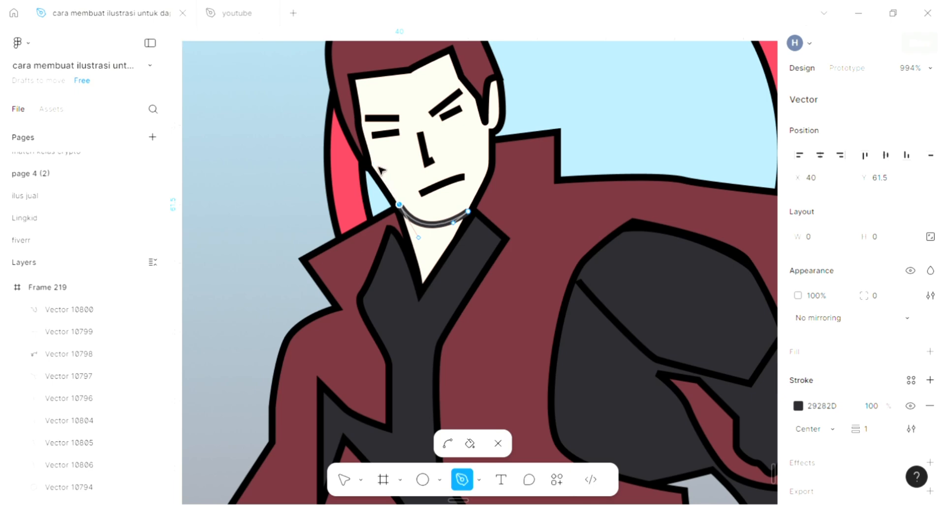
key("Escape")
Step: Recolour the chin line's stroke to 000000 by sampling the black collar outline
left_click(618, 113)
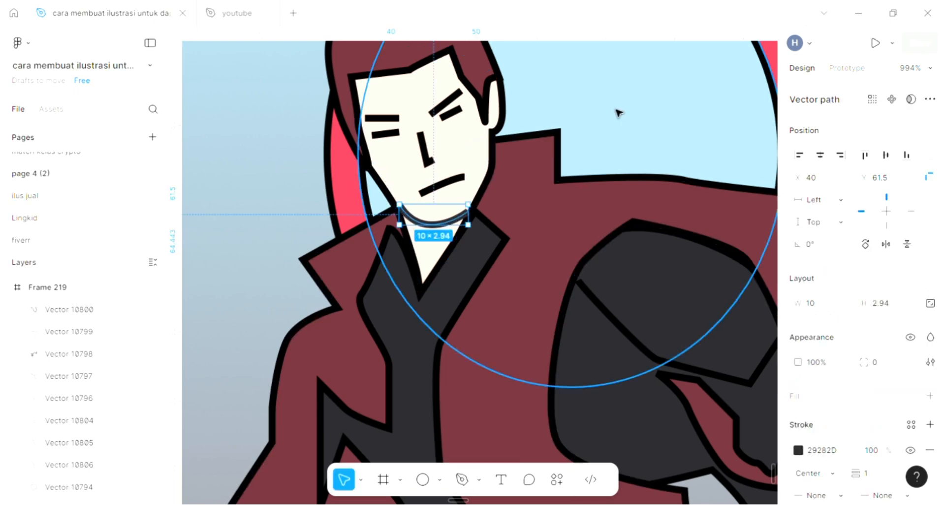
scroll(406, 212, "up", 5)
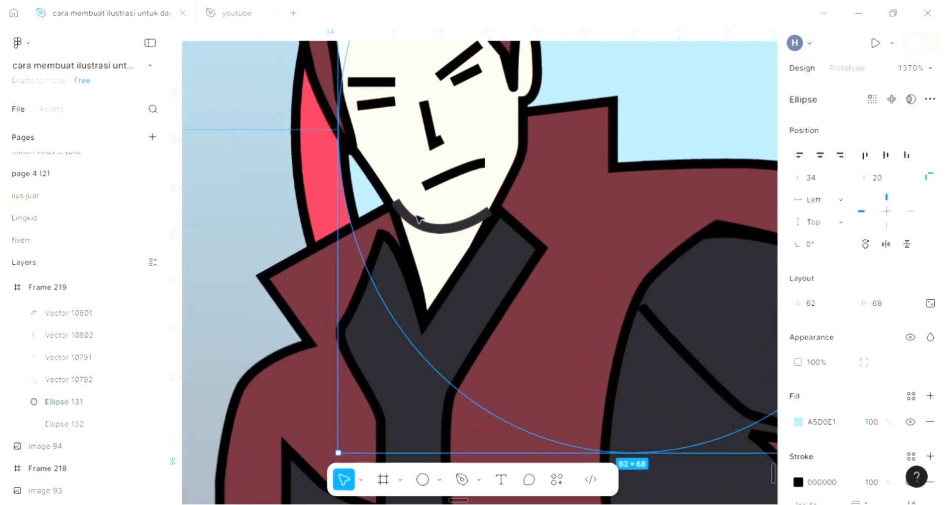
left_click(406, 211)
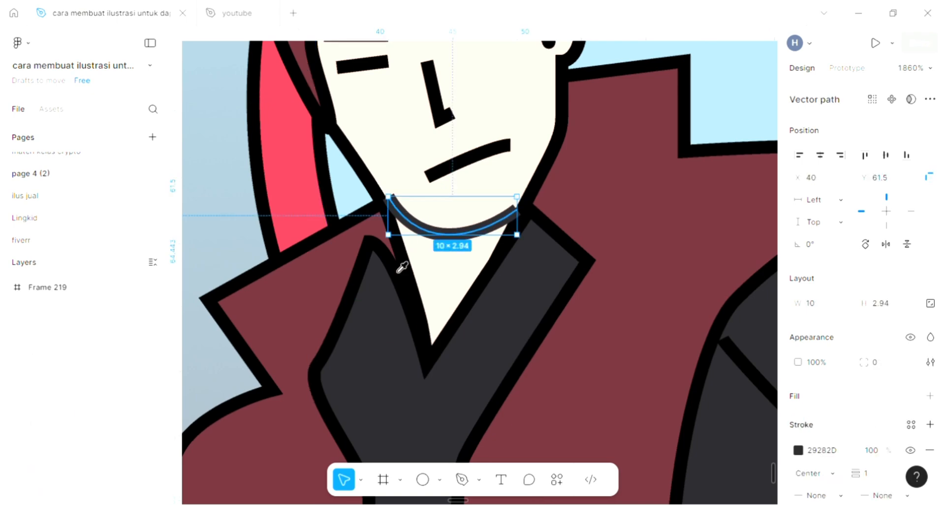
left_click(391, 209)
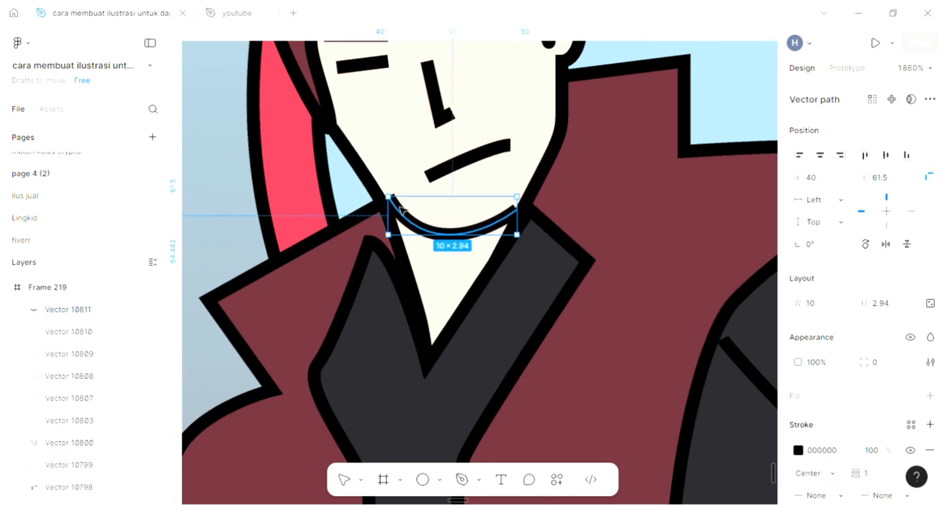
Step: Move the chin line's end points outward to X 39.5 and X 50.5 so that they meet the jaw outline
double_click(402, 211)
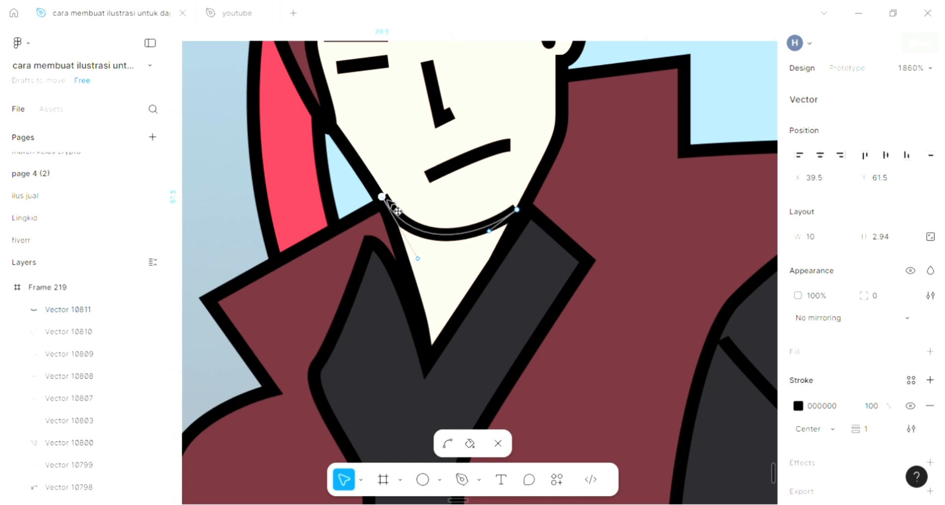
left_click_drag(521, 210, 525, 211)
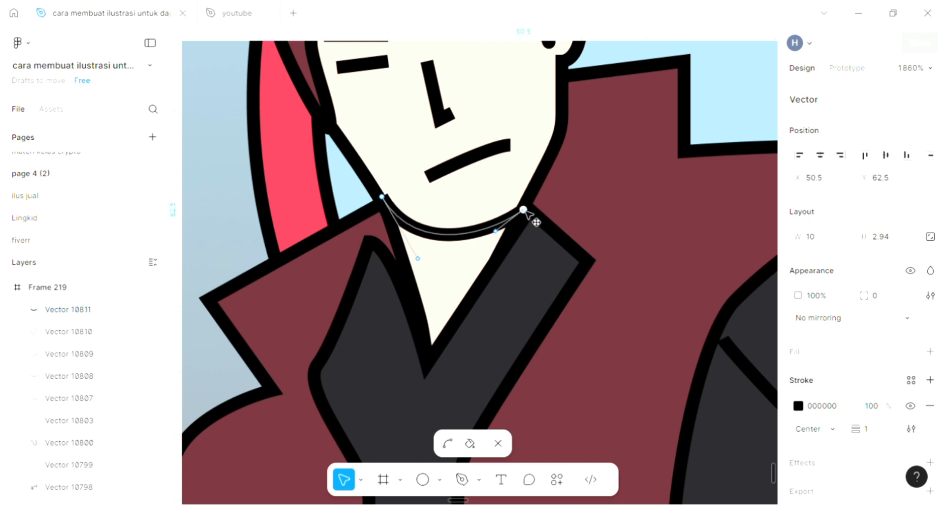
scroll(583, 196, "down", 5)
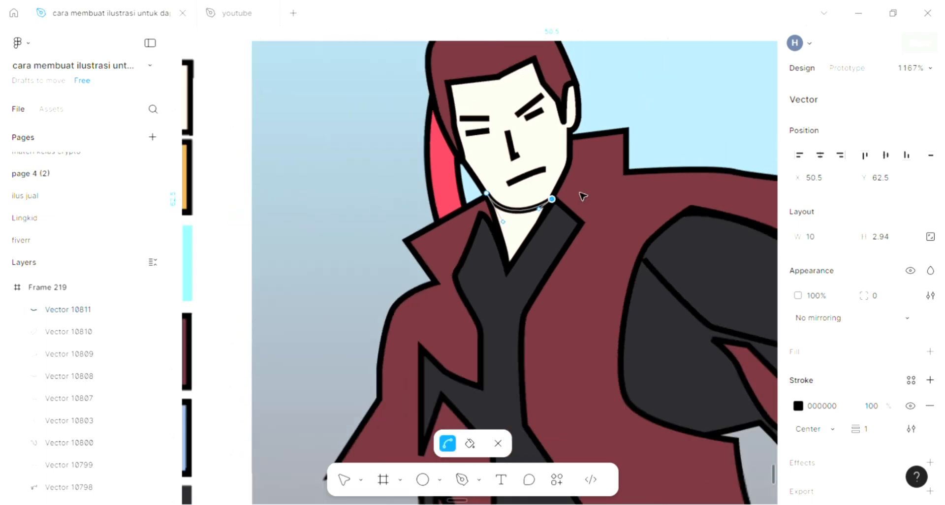
scroll(568, 196, "down", 1)
left_click(382, 193)
left_click(385, 196)
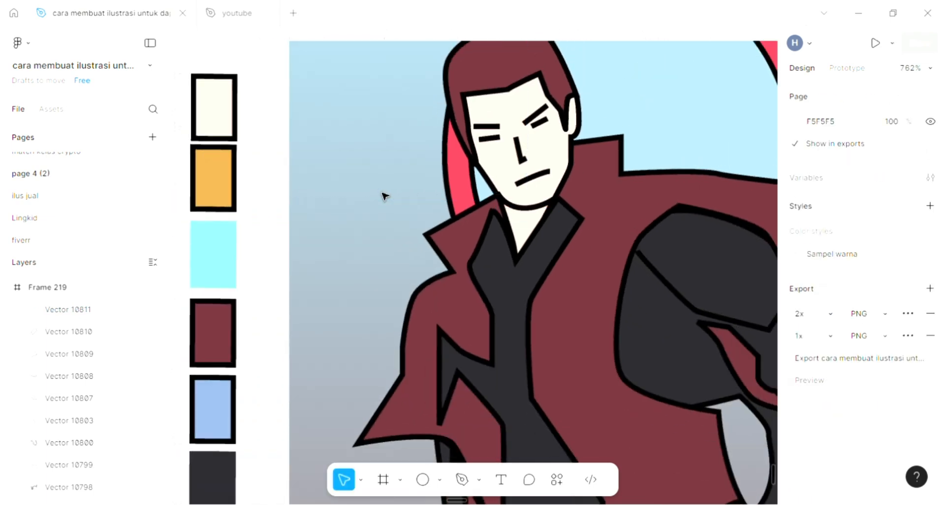
Step: Draw a short, slightly slanted black line inside the man's ear from X 53.5, Y 45.5 to X 54, Y 48.5
scroll(385, 196, "up", 3)
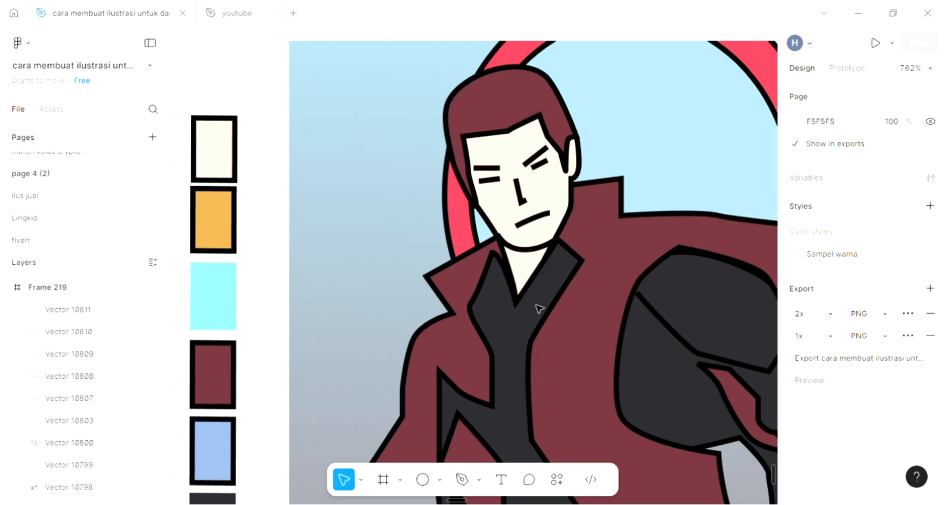
left_click(462, 478)
scroll(590, 234, "up", 3)
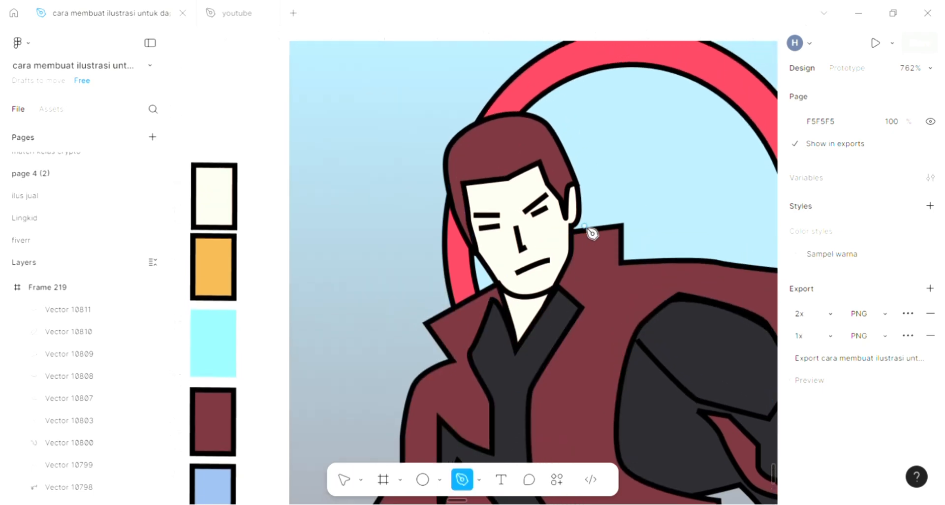
scroll(572, 218, "up", 6)
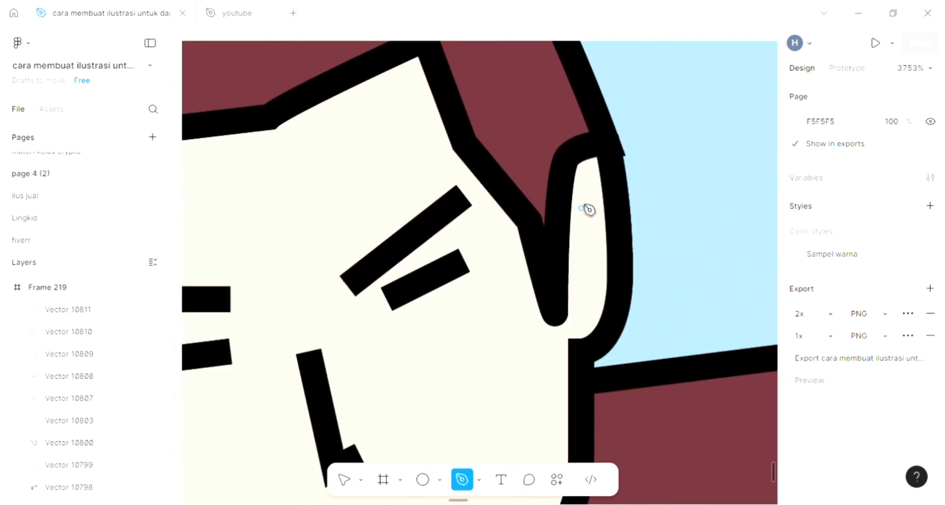
left_click_drag(580, 286, 581, 312)
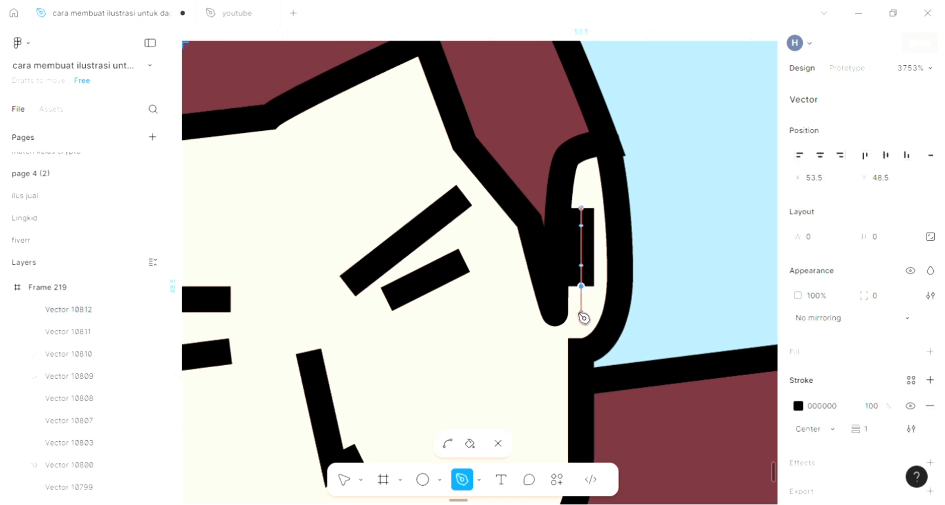
key("ctrl+z")
scroll(586, 284, "down", 2)
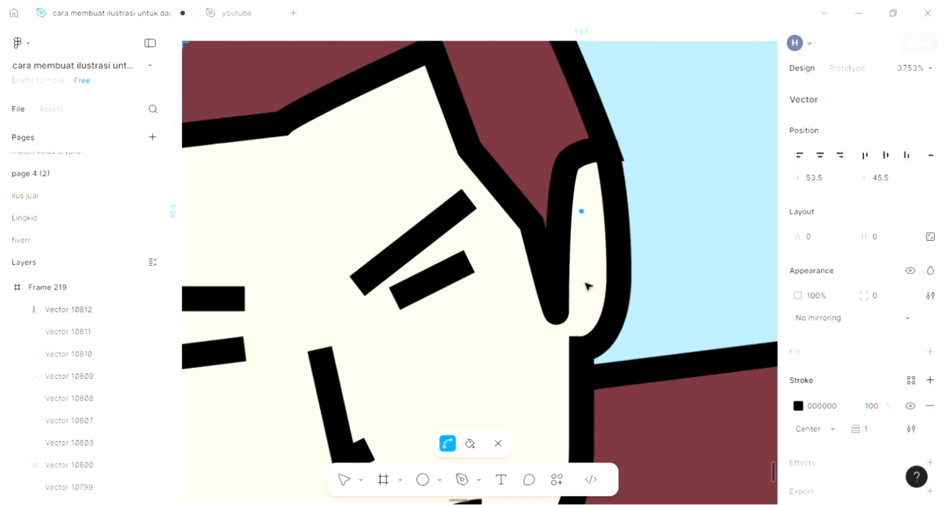
left_click(592, 285)
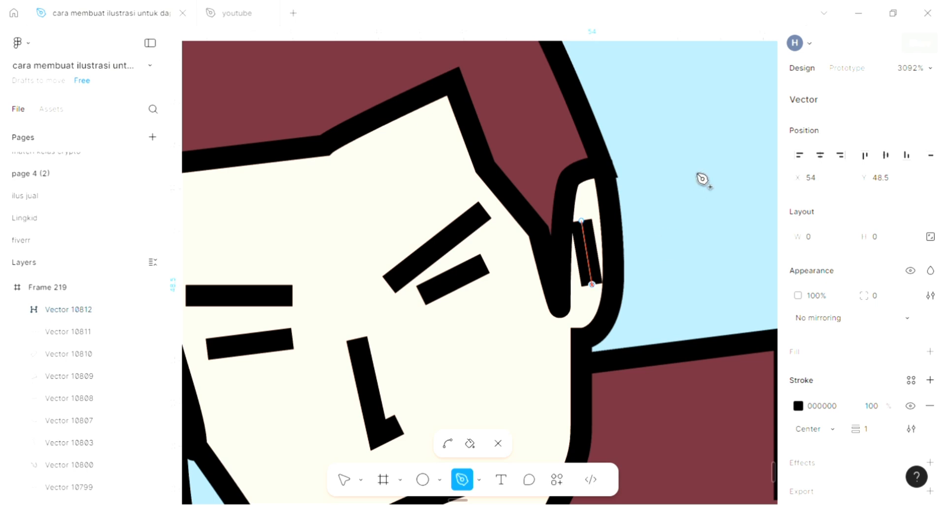
key("Escape")
scroll(559, 226, "down", 2)
left_click(559, 226)
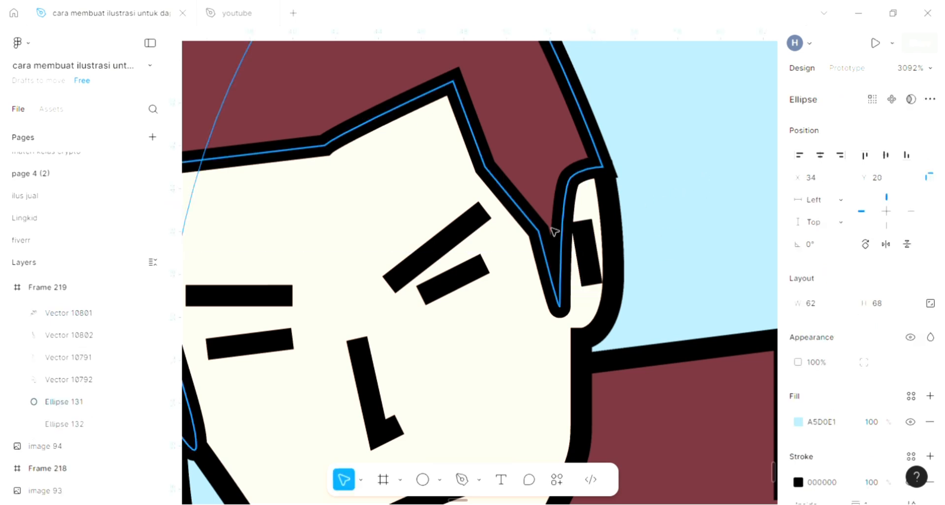
Step: Examine the whole illustration, from the man's face and jacket to the legs and the edges of the frame
scroll(556, 228, "down", 1)
scroll(507, 250, "down", 3)
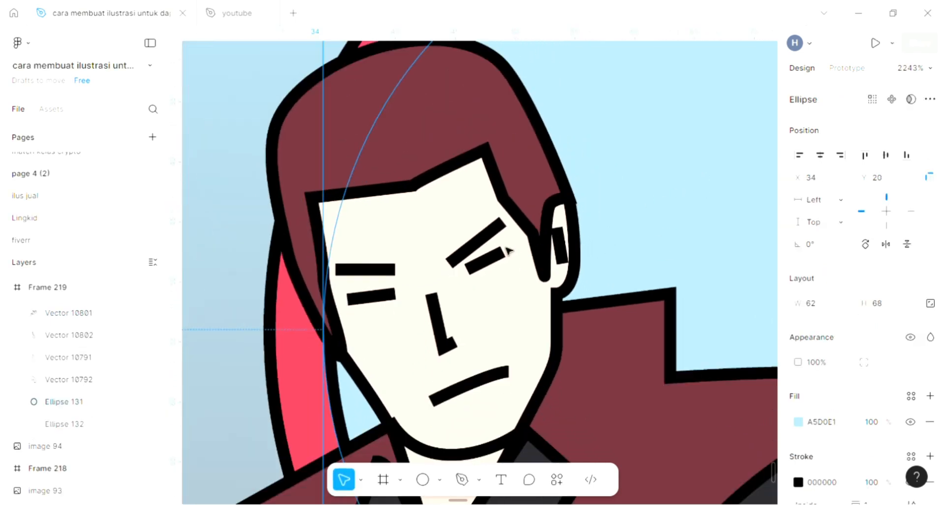
scroll(507, 249, "down", 5)
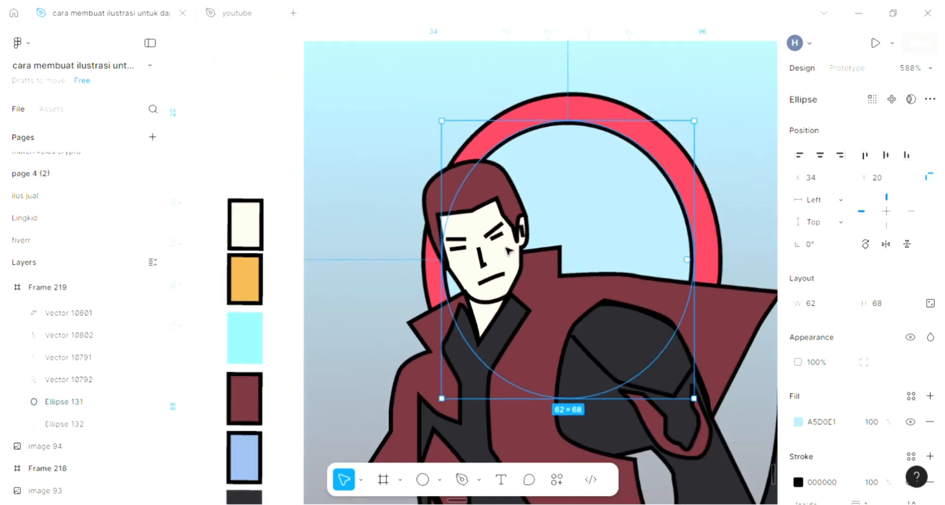
scroll(508, 250, "right", 2)
scroll(507, 250, "down", 1)
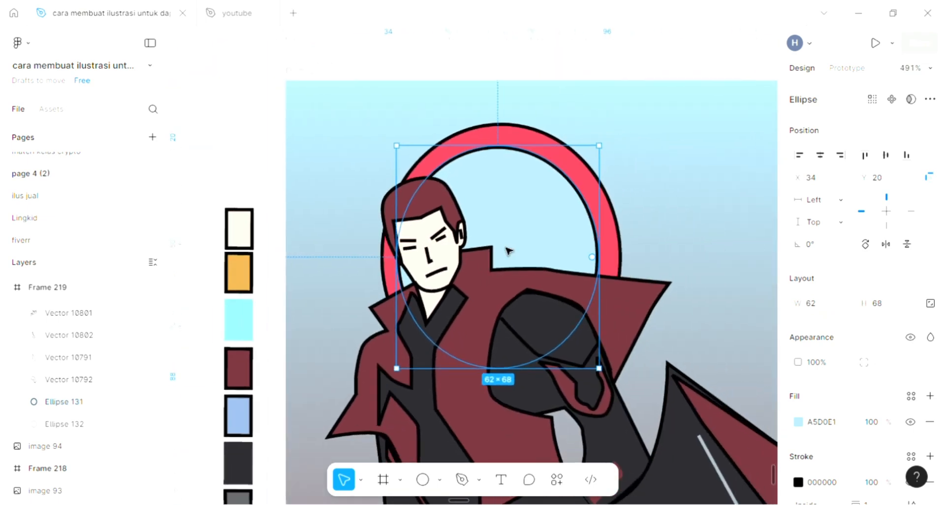
scroll(509, 251, "right", 1)
scroll(509, 251, "down", 4)
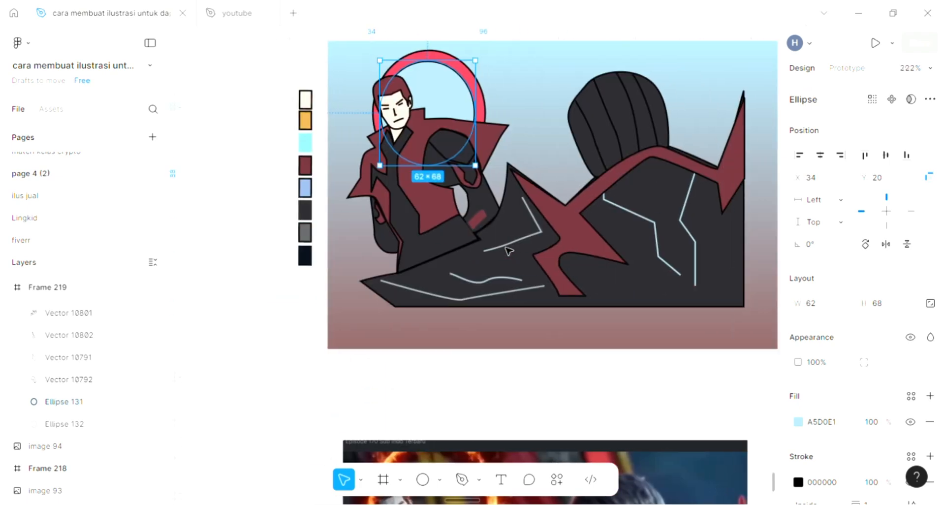
scroll(507, 249, "up", 2)
scroll(507, 248, "right", 1)
scroll(516, 259, "up", 4)
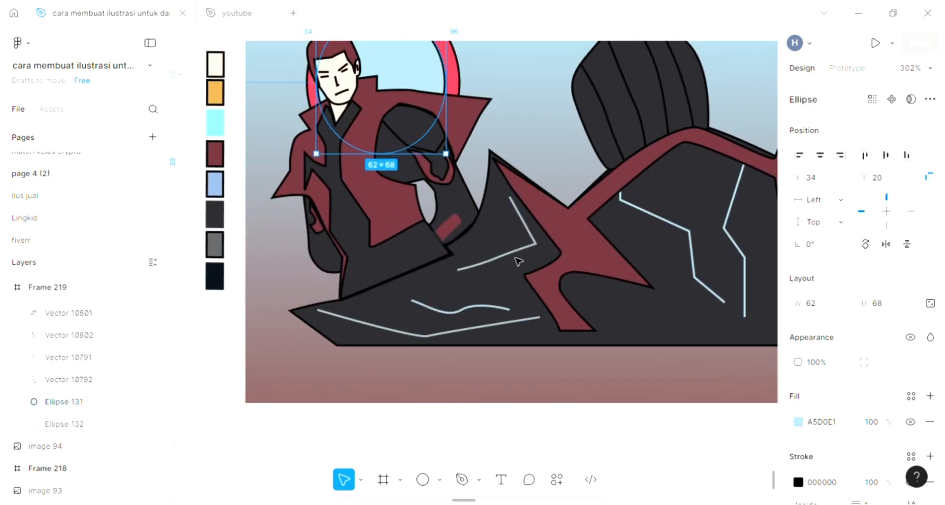
scroll(514, 260, "right", 3)
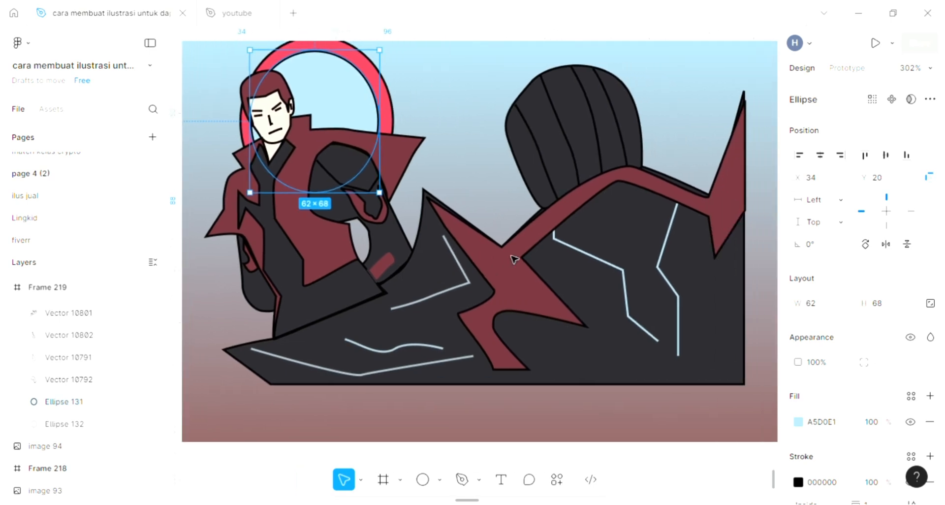
Step: Crop the illustration's frame to 273 × 180 by pulling in its right and bottom edges to meet the figure
scroll(514, 259, "down", 3)
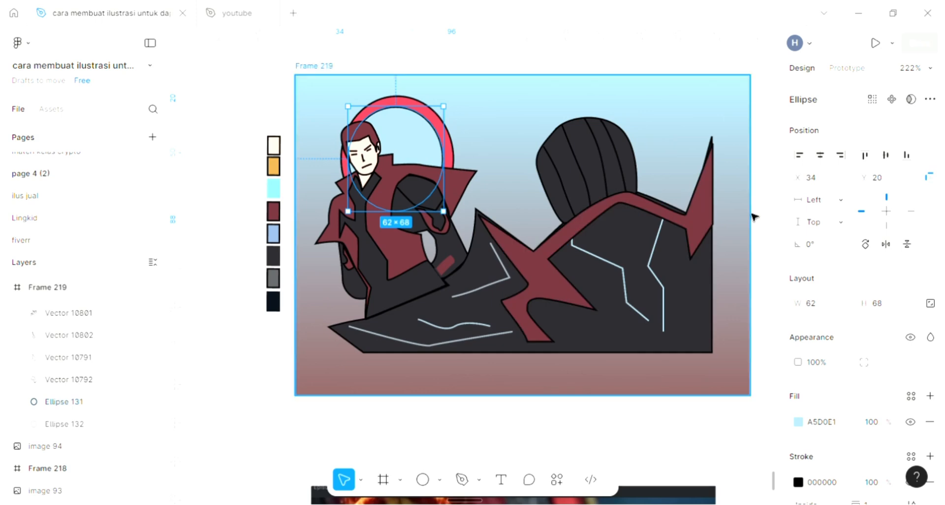
left_click(752, 214)
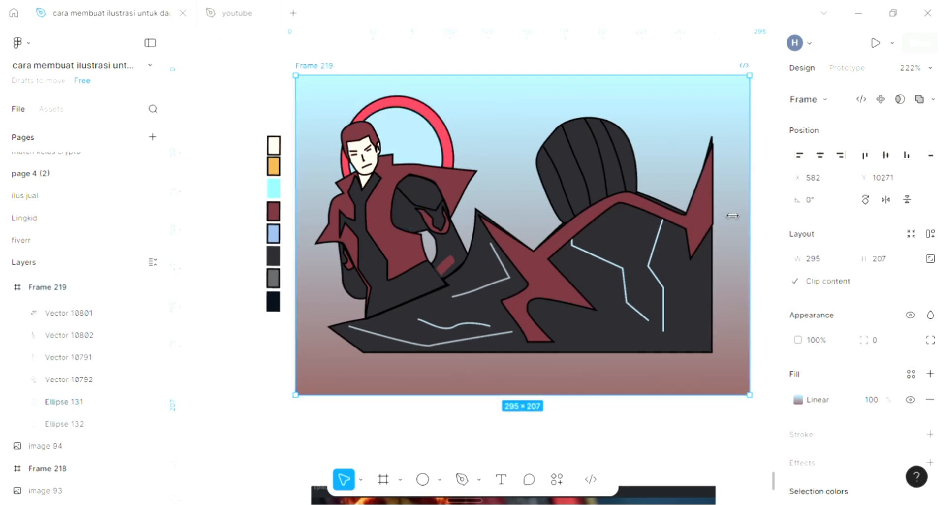
left_click_drag(732, 216, 729, 216)
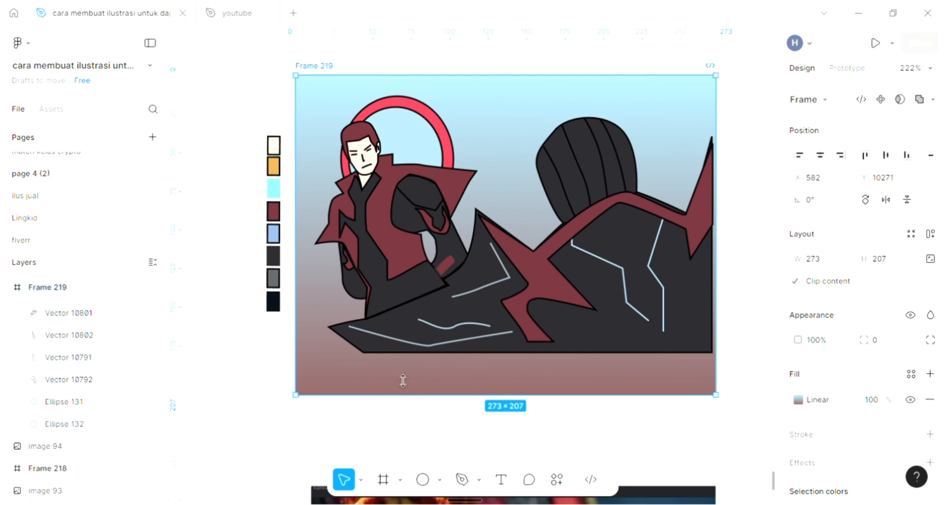
left_click_drag(403, 381, 406, 365)
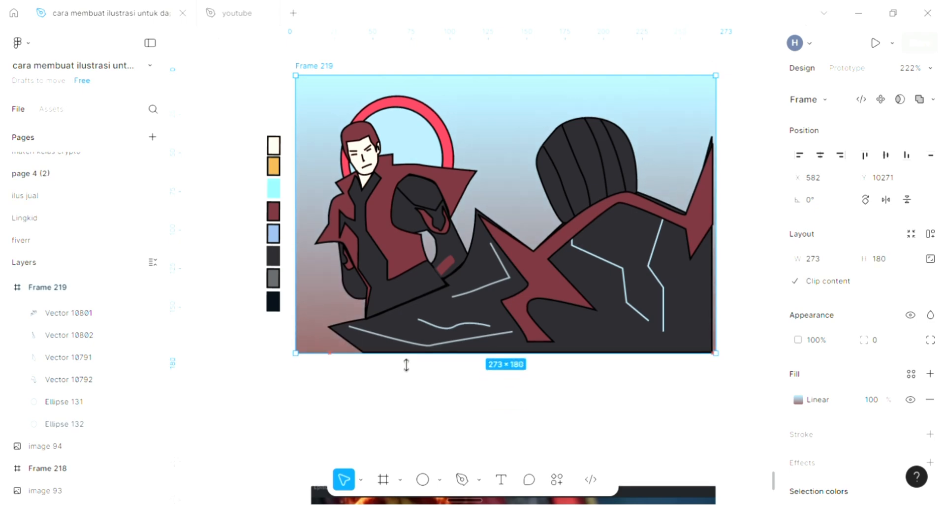
scroll(485, 205, "up", 5)
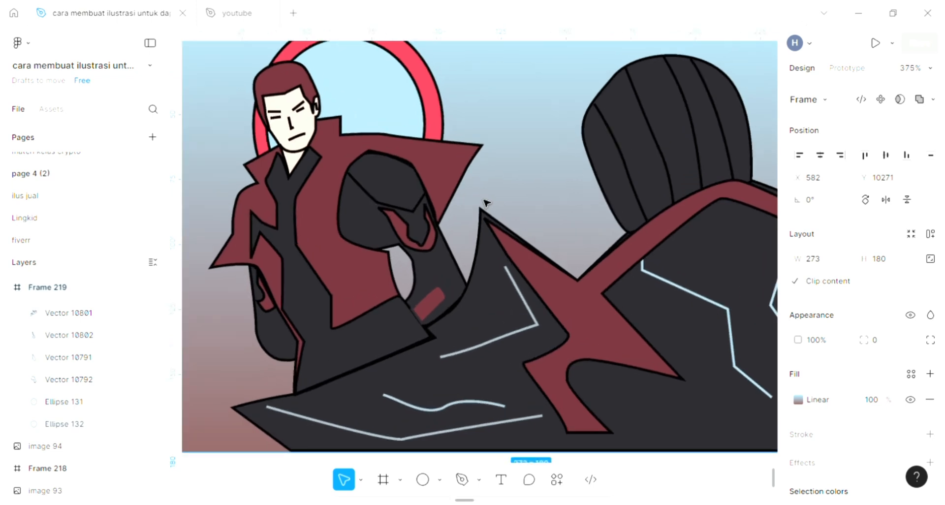
scroll(485, 203, "down", 2)
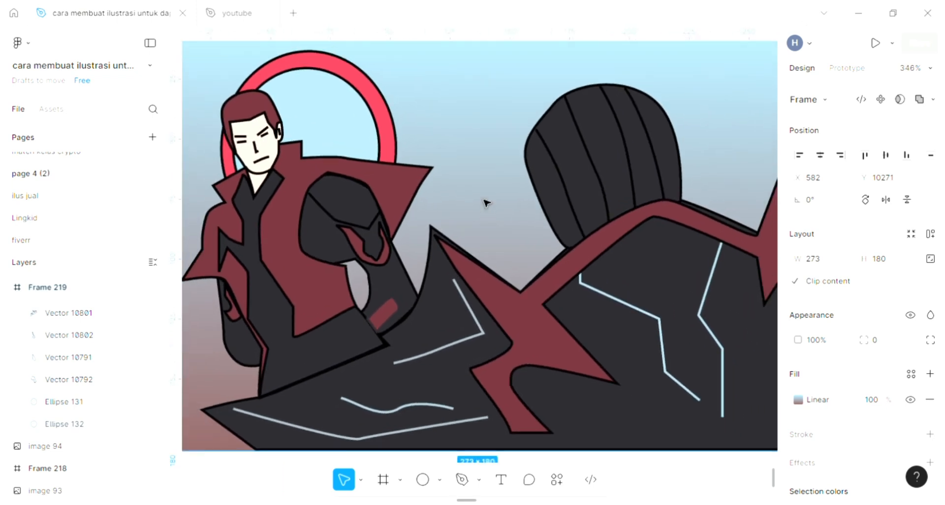